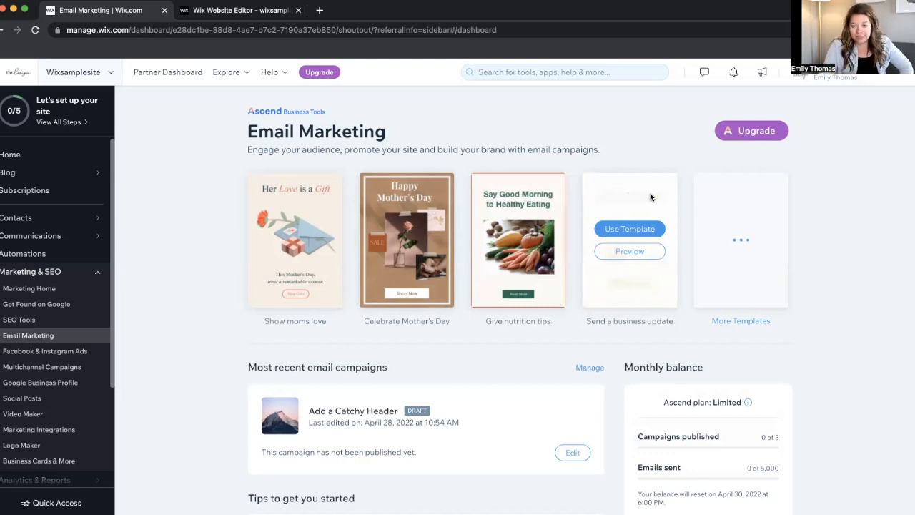
# Open the full collection of email campaign templates from the Email Marketing page.
pyautogui.scroll(-2, 646, 281)
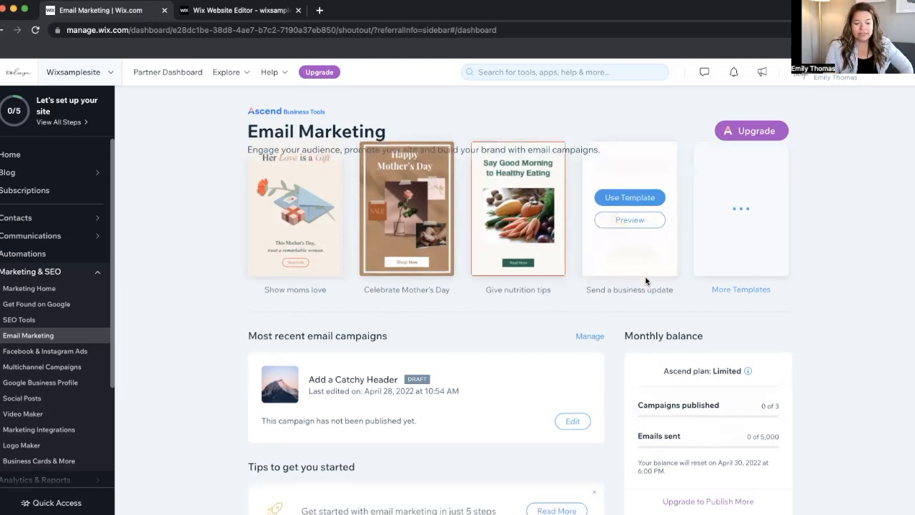
pyautogui.scroll(-3, 645, 281)
pyautogui.scroll(4, 646, 225)
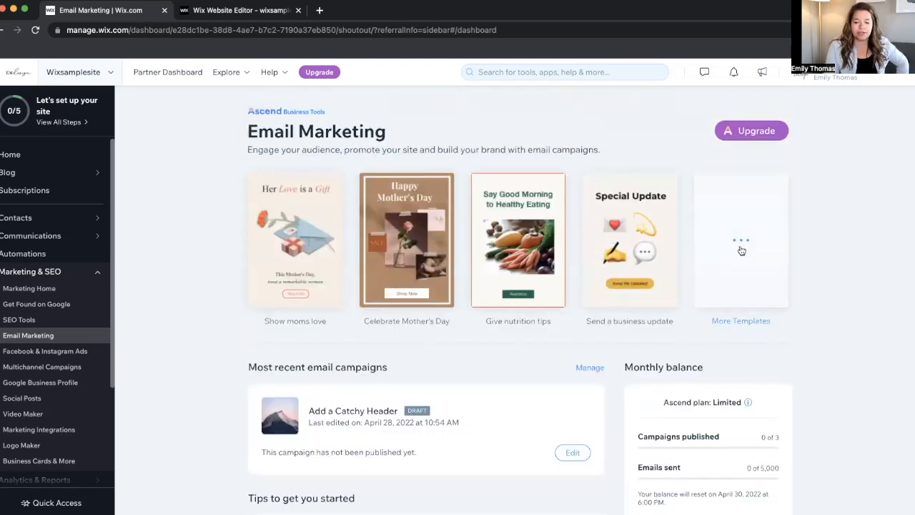
pyautogui.click(744, 240)
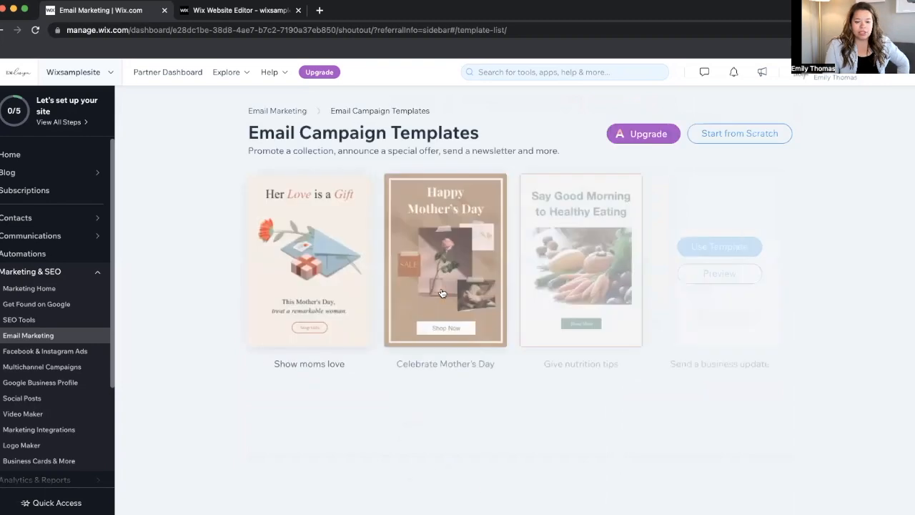
# Look over the available campaign templates and start a new email campaign from scratch.
pyautogui.scroll(-7, 463, 412)
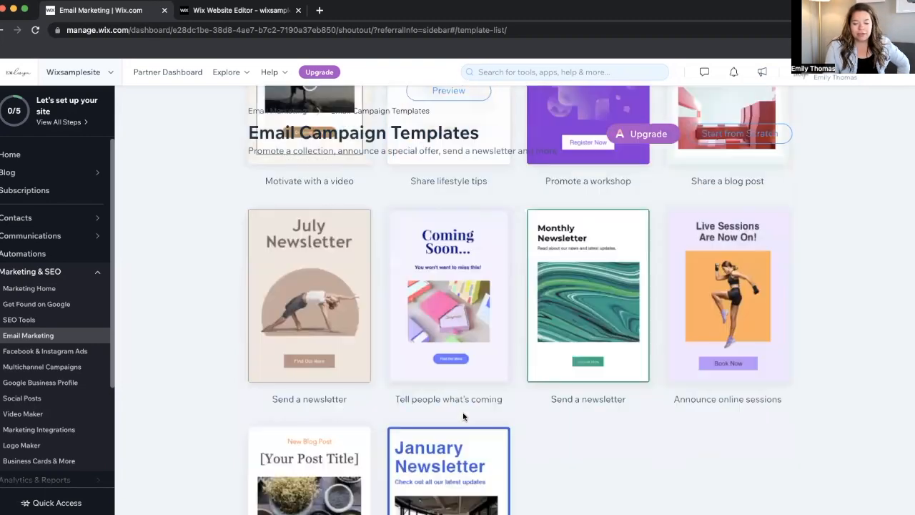
pyautogui.scroll(5, 694, 388)
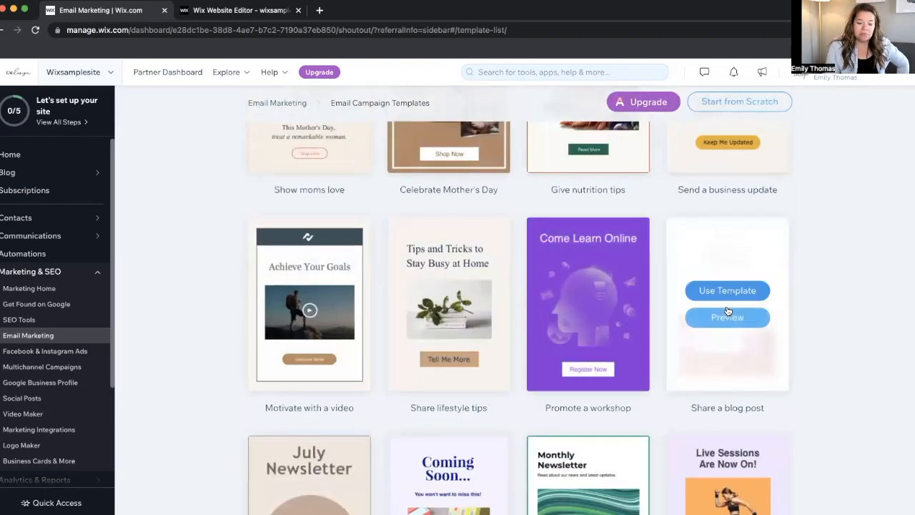
pyautogui.scroll(3, 727, 307)
pyautogui.click(722, 130)
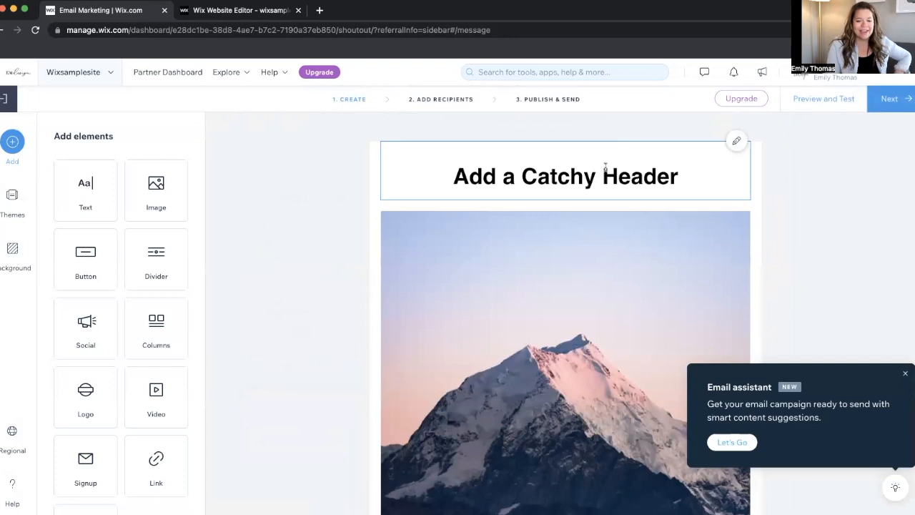
# Replace the placeholder header text of the email with "My First Email".
pyautogui.click(596, 175)
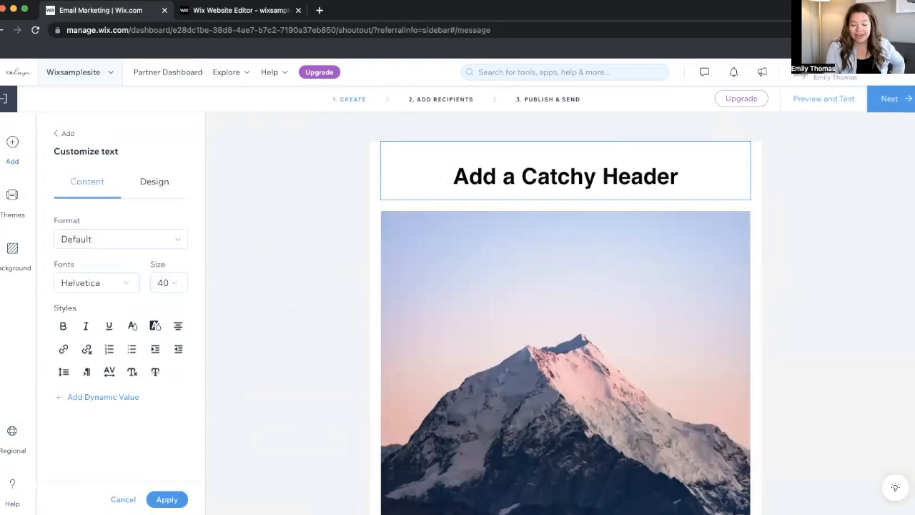
pyautogui.scroll(-4, 524, 339)
pyautogui.scroll(4, 524, 339)
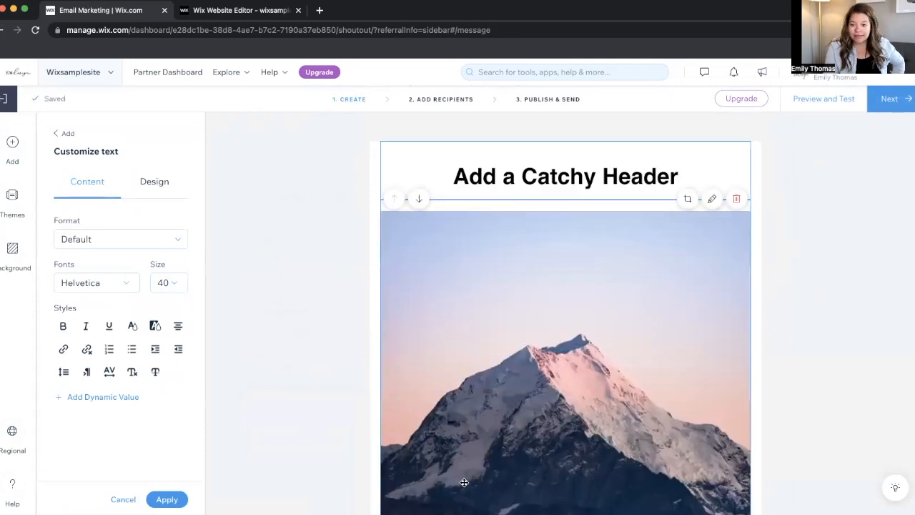
pyautogui.scroll(-4, 446, 379)
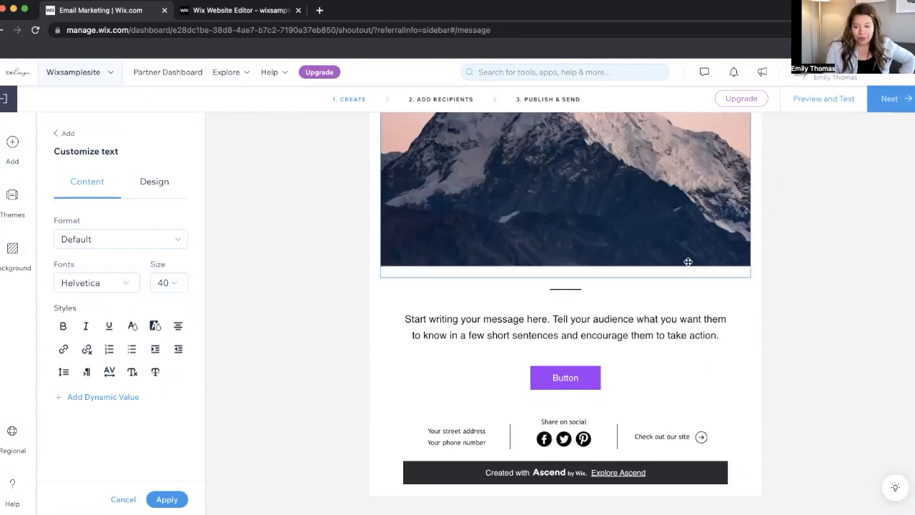
pyautogui.scroll(4, 658, 156)
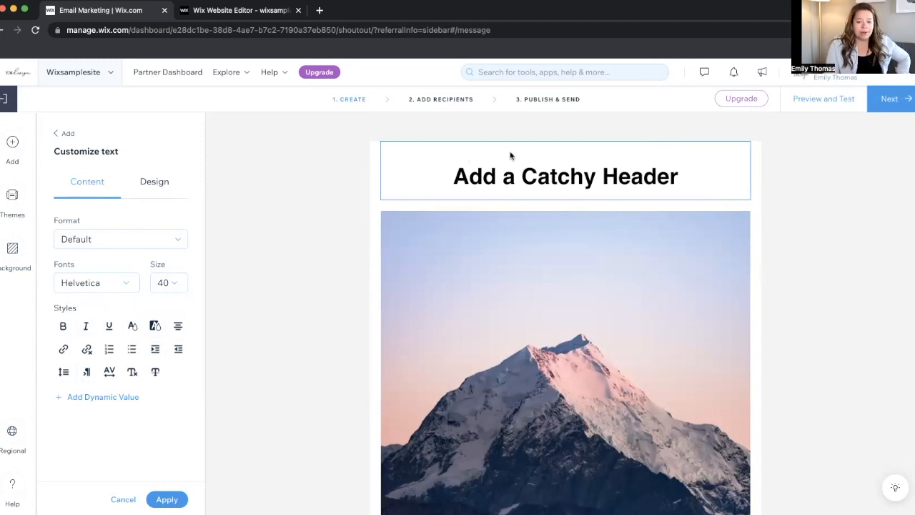
pyautogui.tripleClick(518, 178)
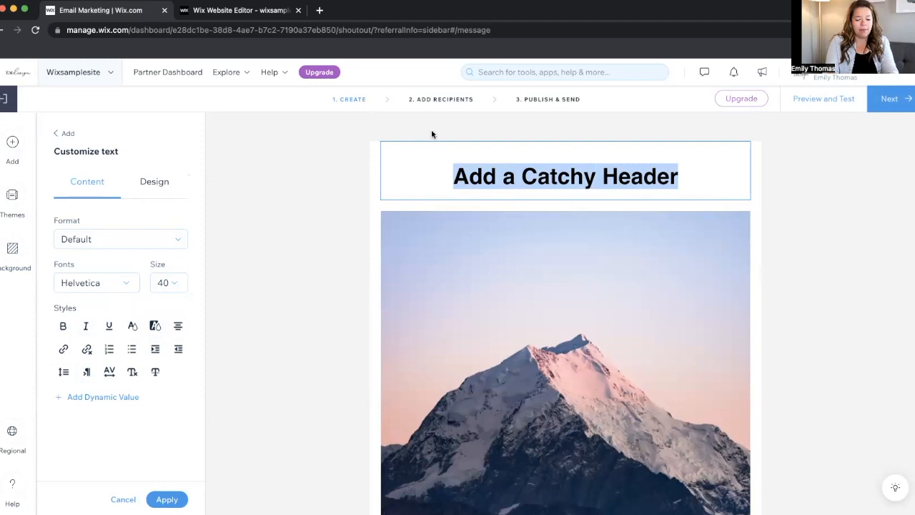
pyautogui.write('My First Email')
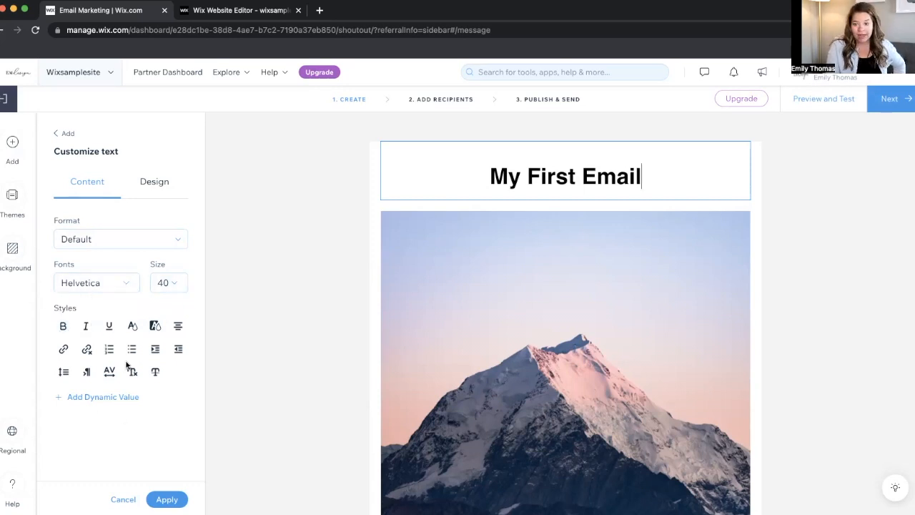
# Insert the Contact First Name dynamic value at the start of the header, with "Friend" as the fallback value.
pyautogui.click(494, 176)
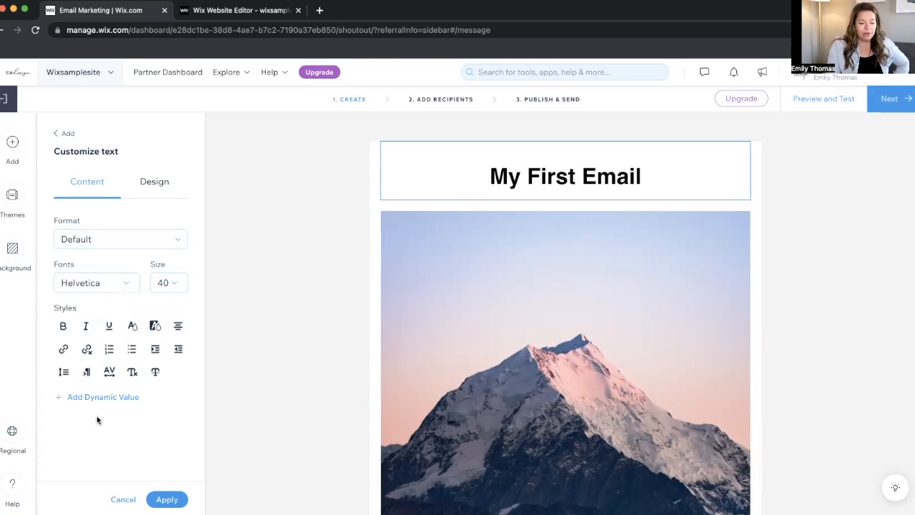
pyautogui.click(102, 398)
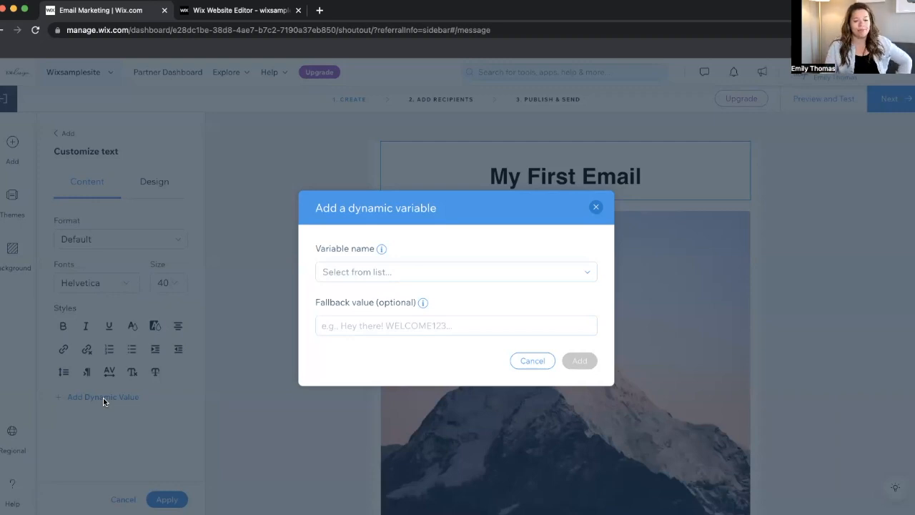
pyautogui.click(377, 277)
pyautogui.click(390, 296)
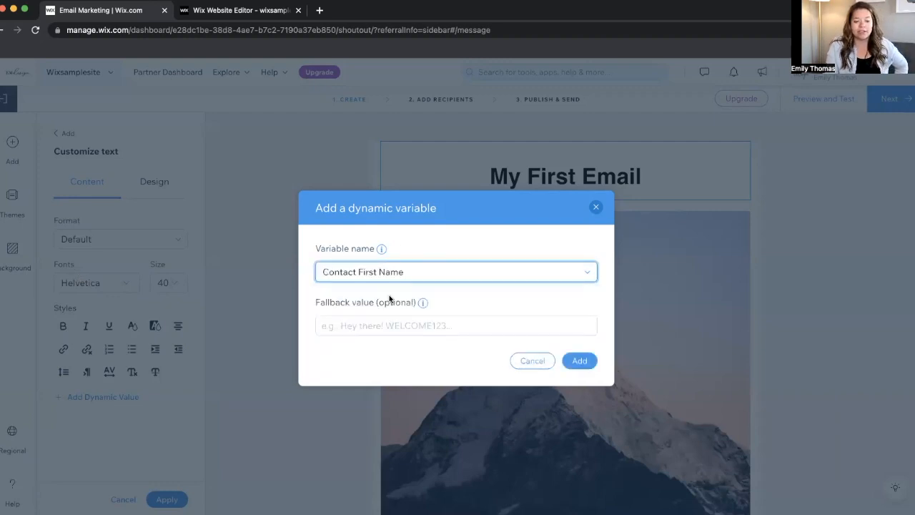
pyautogui.click(369, 330)
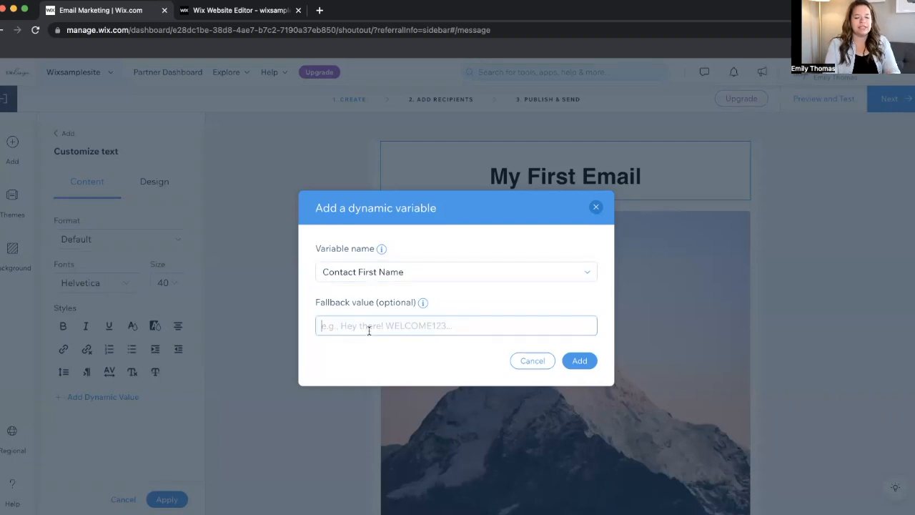
pyautogui.write('Friend')
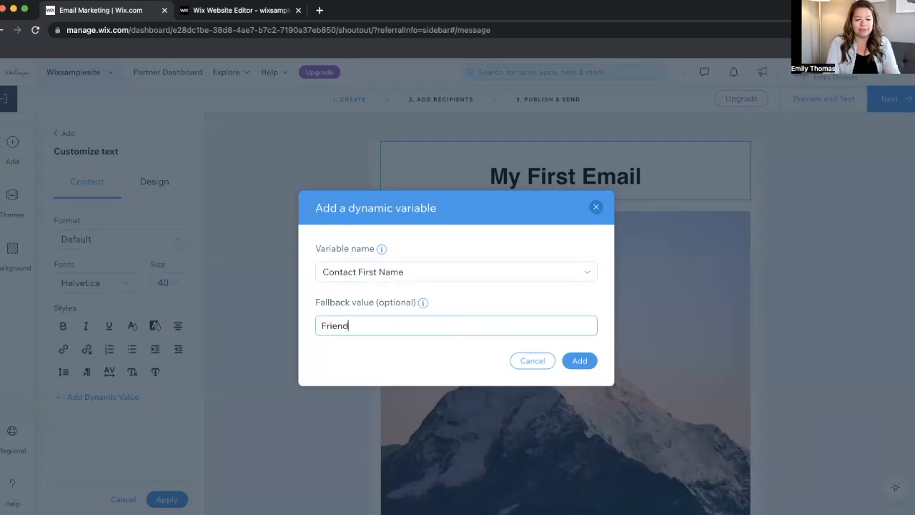
pyautogui.click(579, 362)
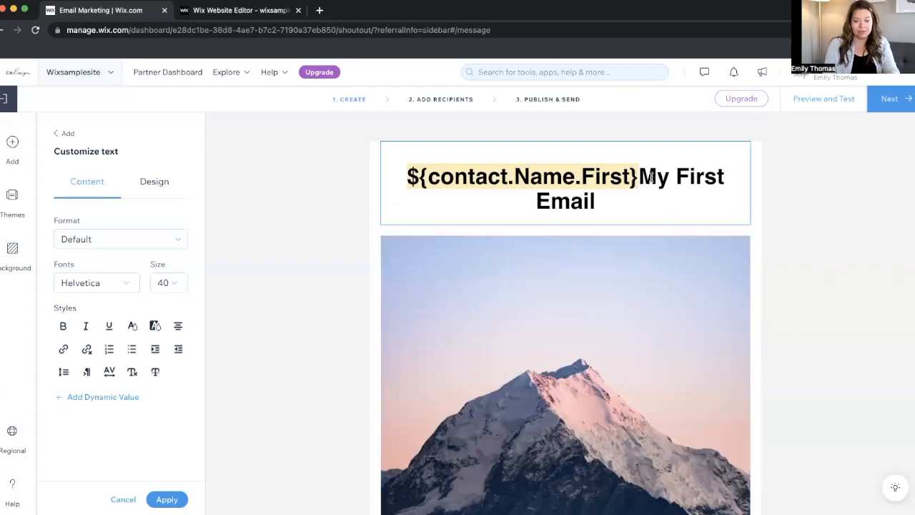
# Add ", This IS" between the dynamic first name and "My First Email" and apply the header text.
pyautogui.write(', This ')
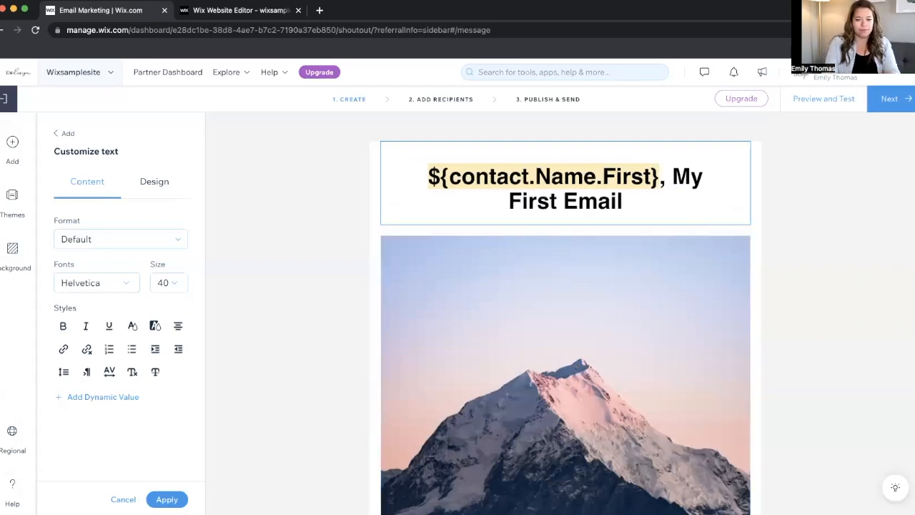
pyautogui.write('IS')
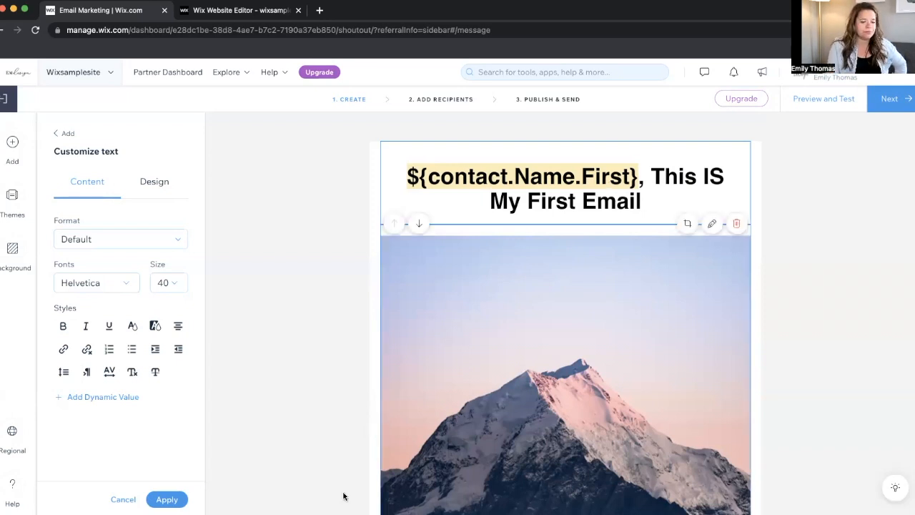
pyautogui.click(180, 500)
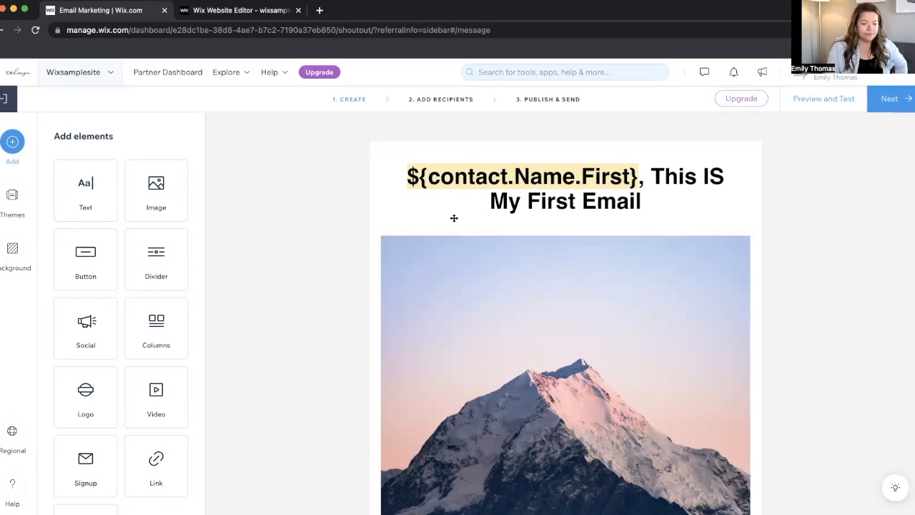
# Correct the capitalization of "IS" to "Is" in the header and apply the text.
pyautogui.scroll(-3, 459, 204)
pyautogui.scroll(2, 470, 229)
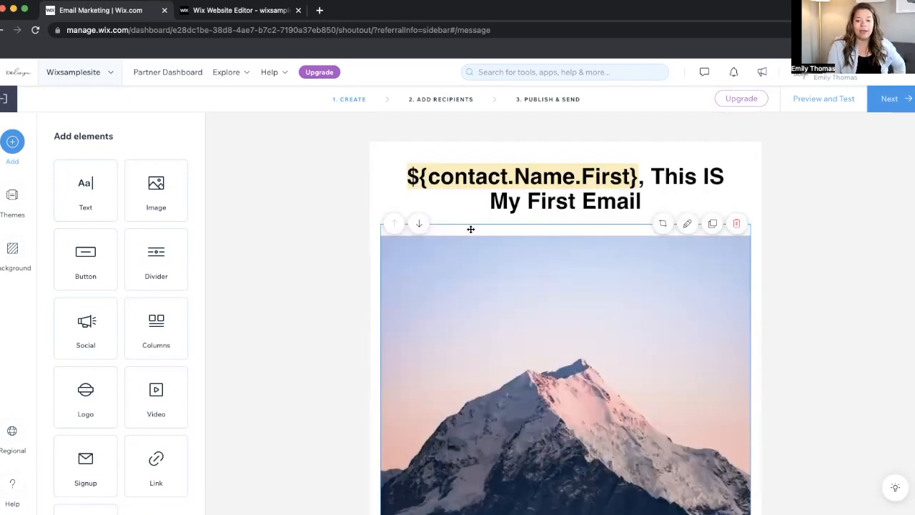
pyautogui.click(669, 167)
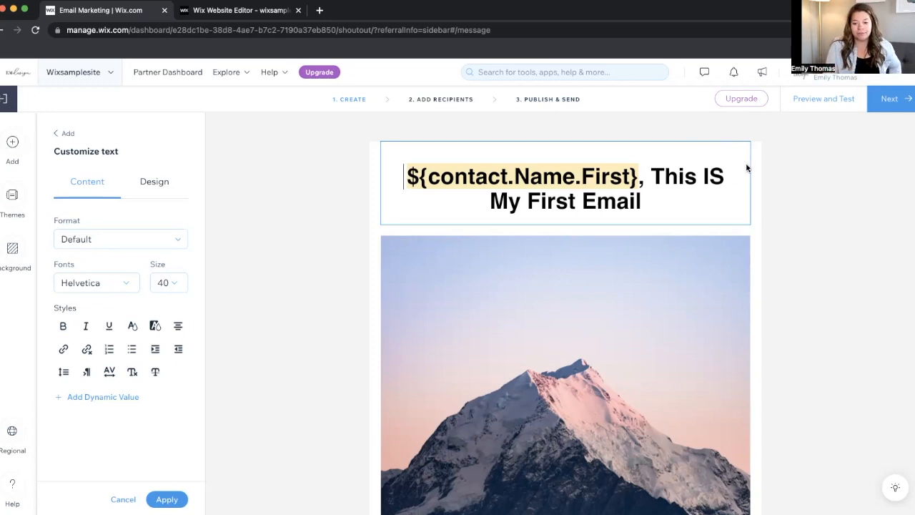
pyautogui.click(719, 179)
pyautogui.press('BackSpace')
pyautogui.write('s')
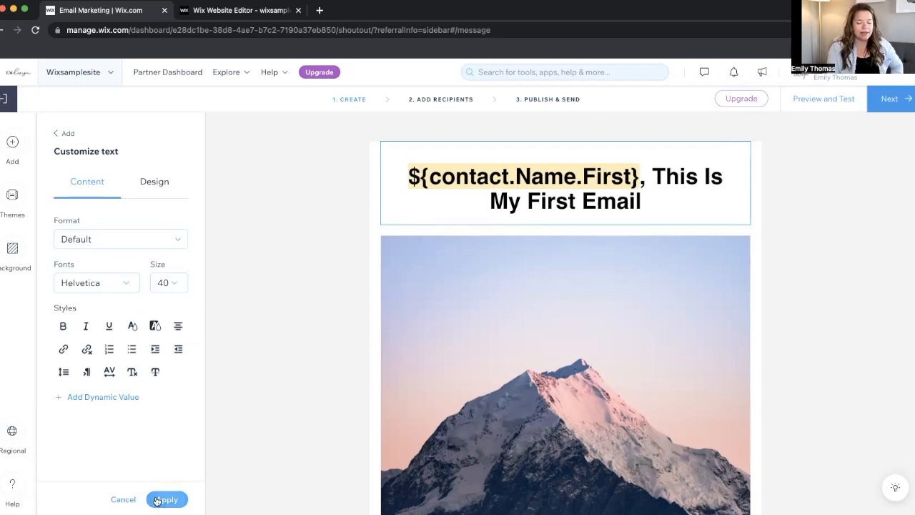
pyautogui.click(603, 336)
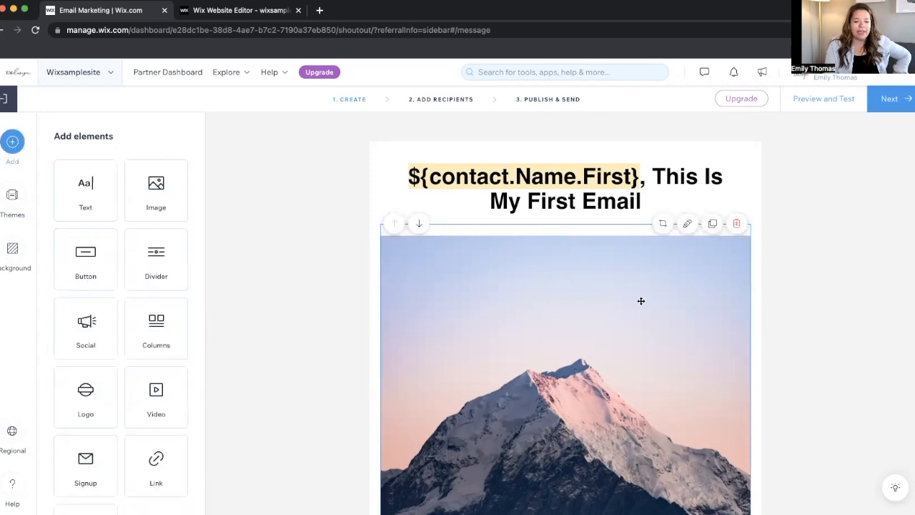
# Review the customization options of the mountain image and of the message paragraph below it, and close them.
pyautogui.click(641, 300)
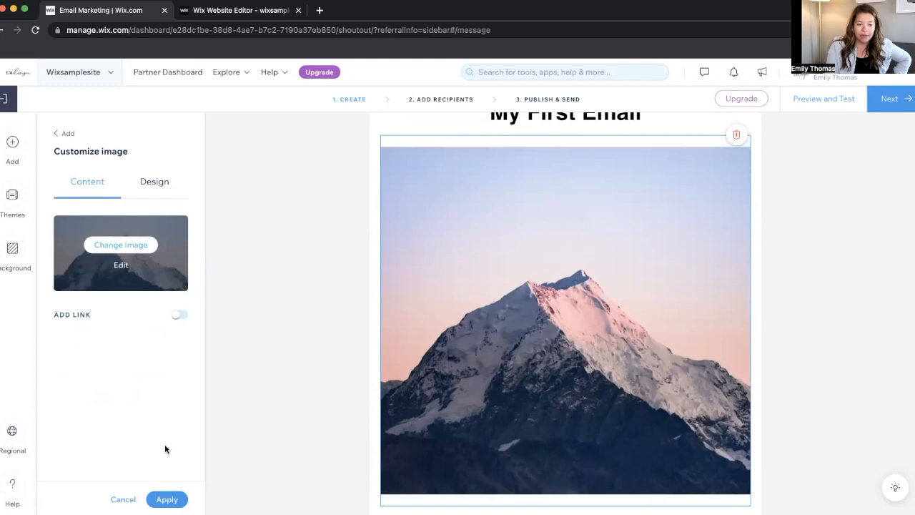
pyautogui.click(166, 499)
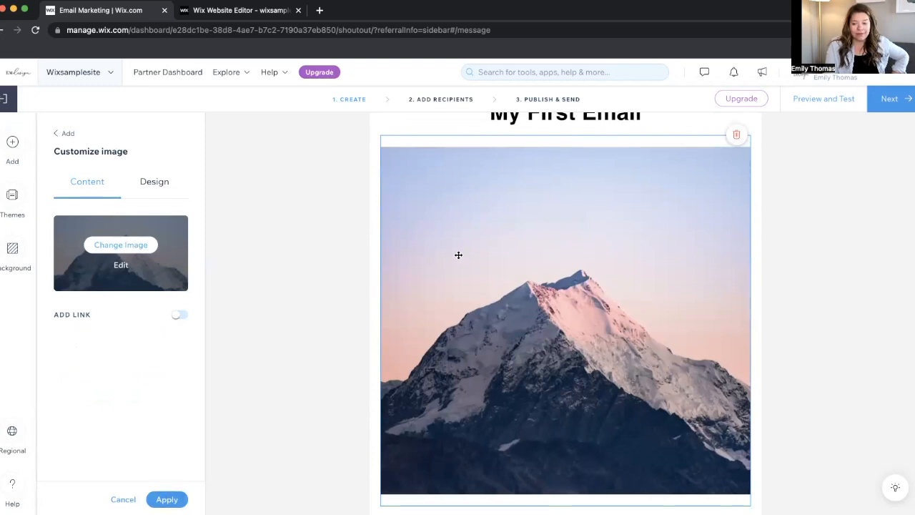
pyautogui.scroll(-5, 559, 264)
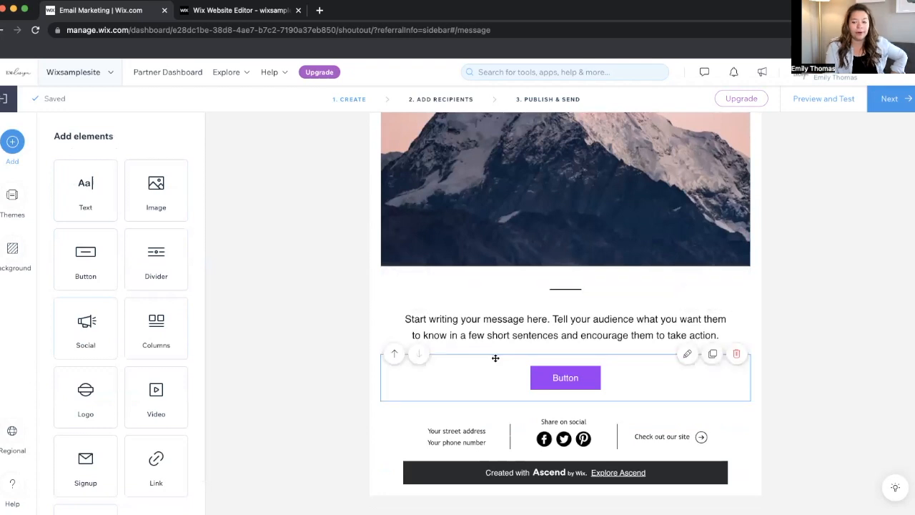
pyautogui.click(572, 332)
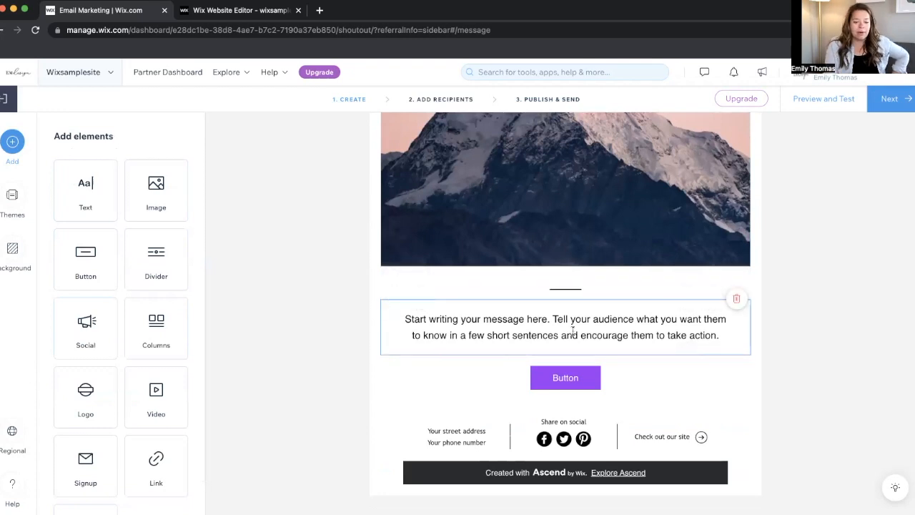
pyautogui.moveTo(411, 319); pyautogui.dragTo(717, 336)
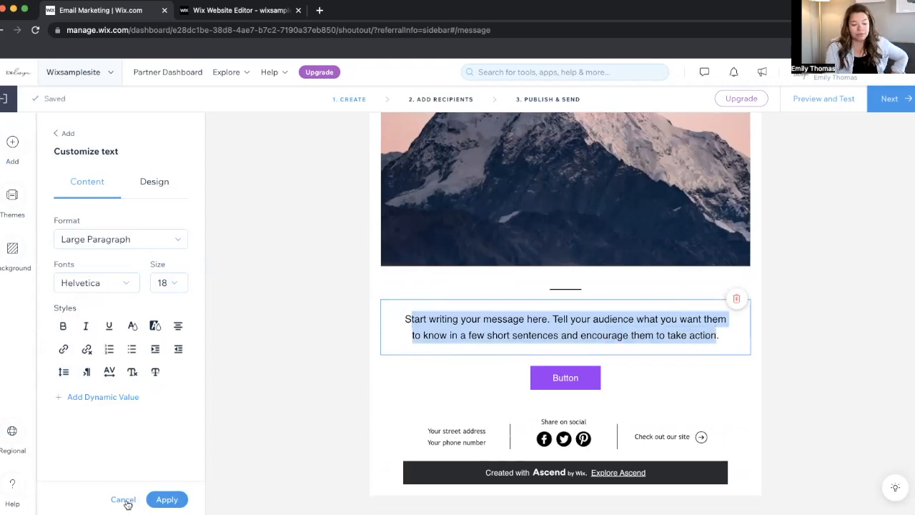
pyautogui.click(172, 499)
# Change the fill color of the email's button to the saved color A2C4BE and apply the design.
pyautogui.click(654, 378)
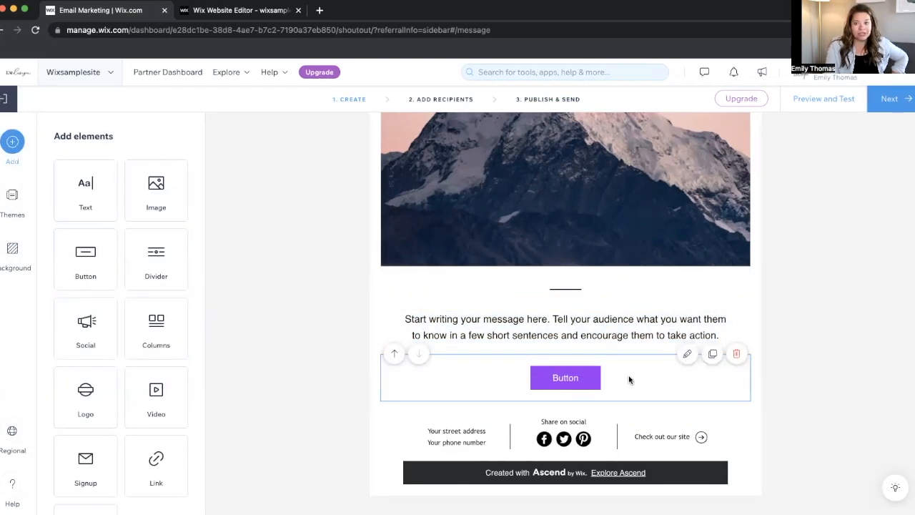
pyautogui.click(628, 375)
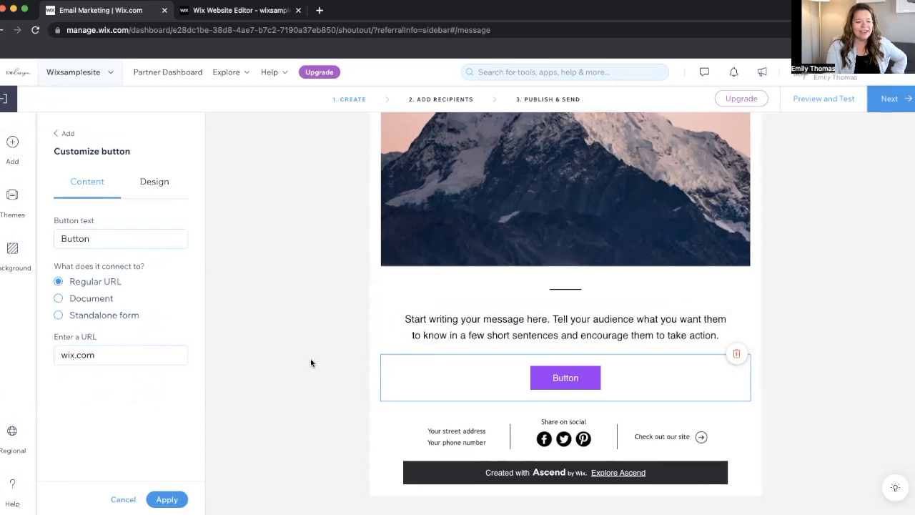
pyautogui.click(167, 188)
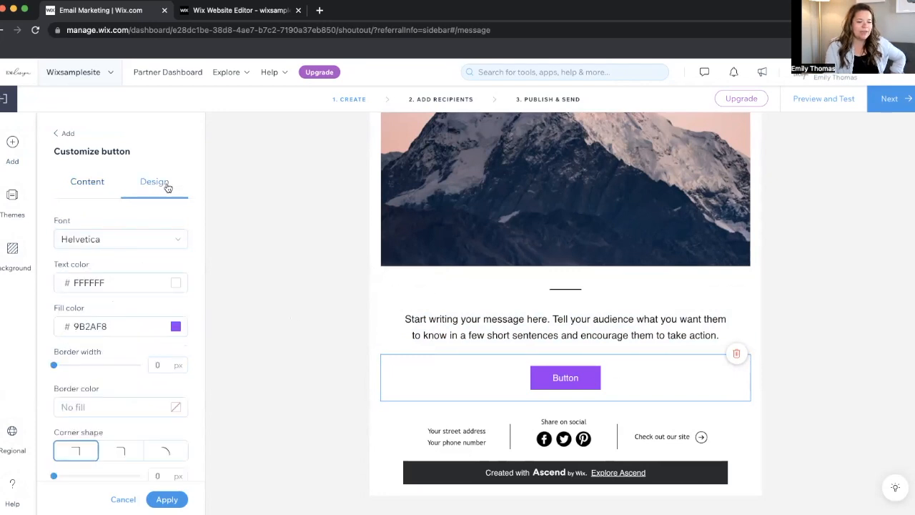
pyautogui.click(148, 328)
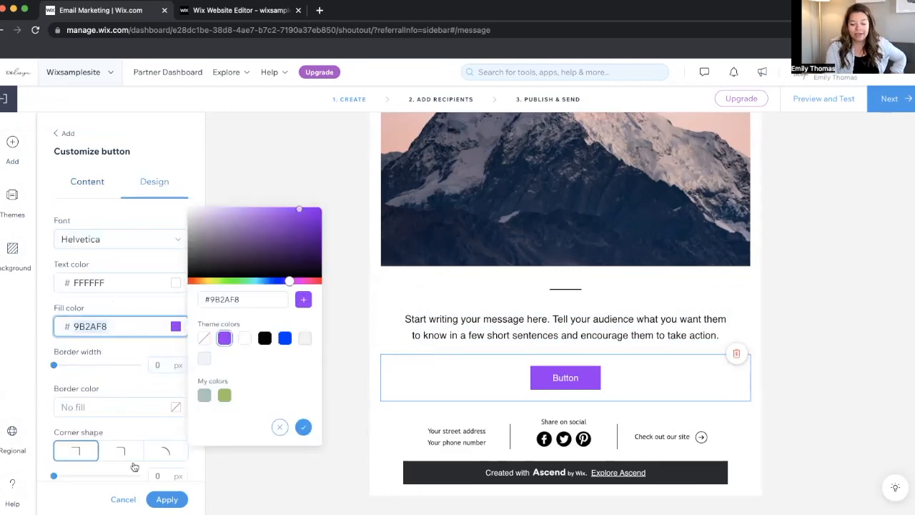
pyautogui.click(225, 397)
pyautogui.click(204, 396)
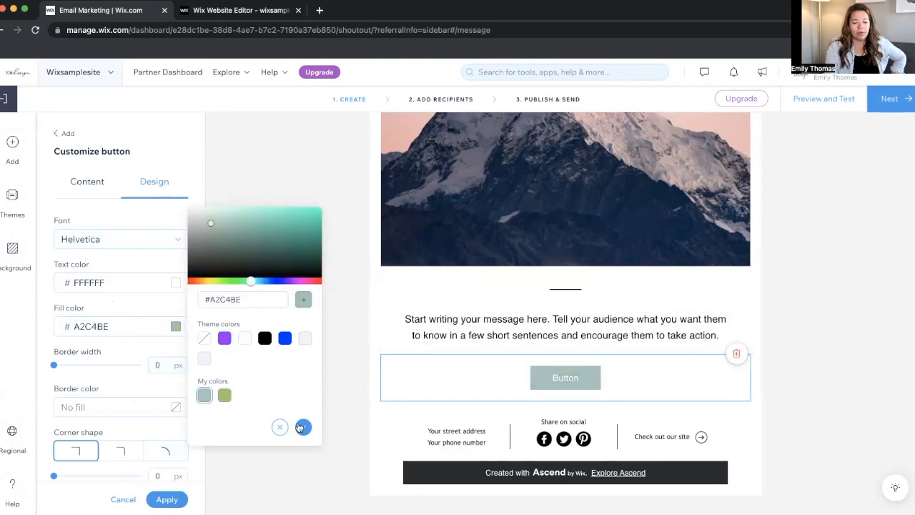
pyautogui.click(303, 427)
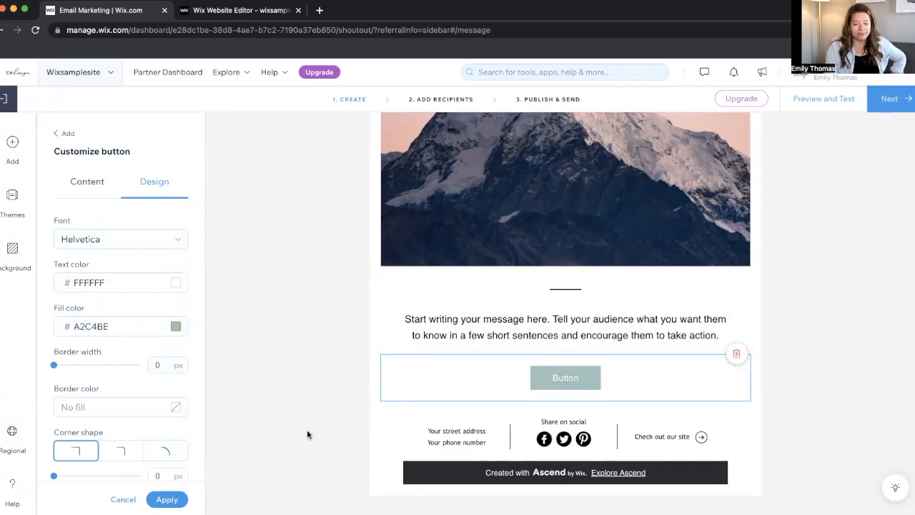
pyautogui.click(167, 499)
pyautogui.click(352, 461)
# Turn off the social share section in the email's footer and apply the footer settings.
pyautogui.moveTo(624, 432)
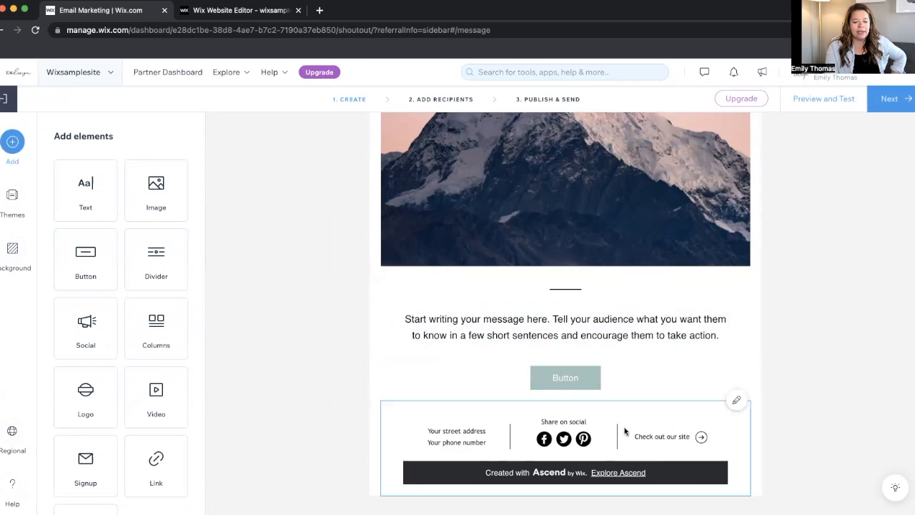
pyautogui.click(737, 402)
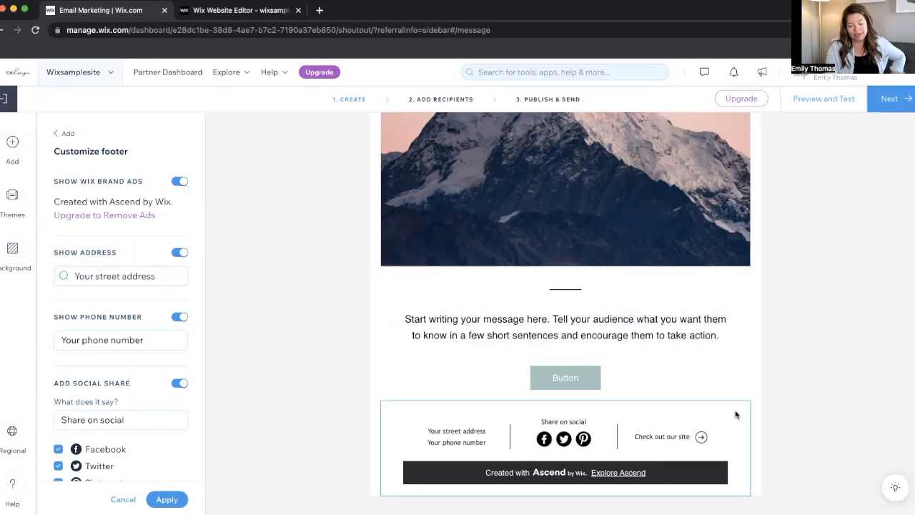
pyautogui.scroll(-2, 143, 416)
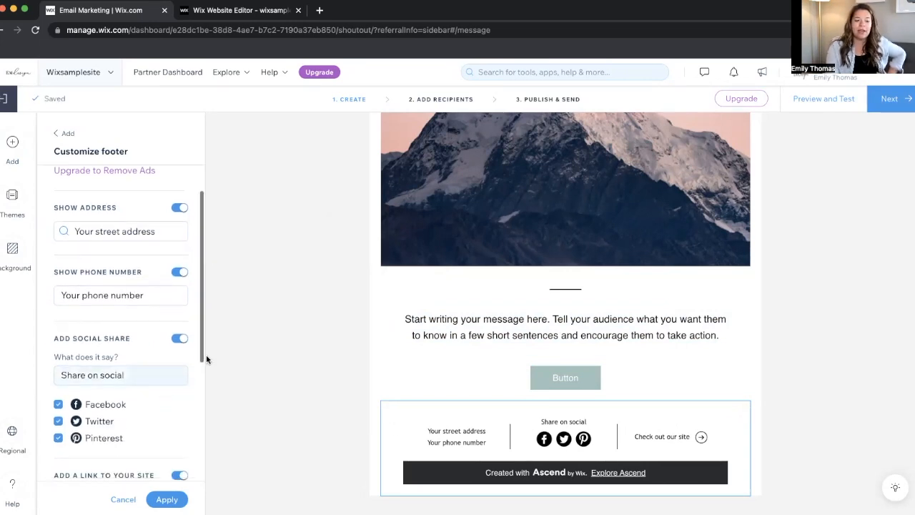
pyautogui.scroll(4, 486, 426)
pyautogui.scroll(-4, 487, 429)
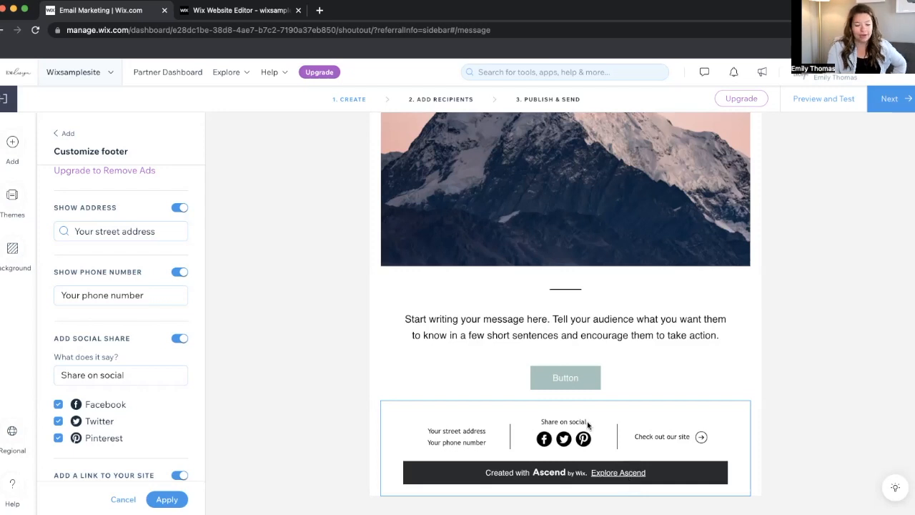
pyautogui.scroll(-3, 97, 353)
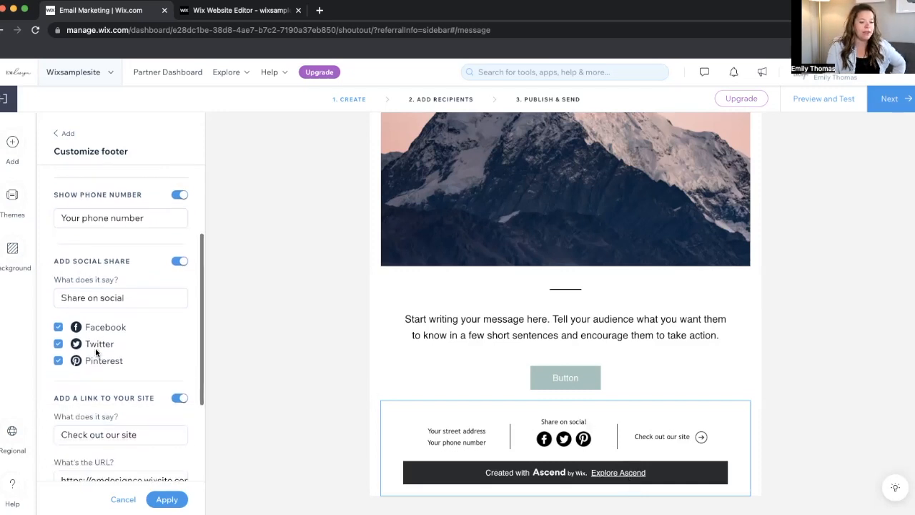
pyautogui.click(178, 254)
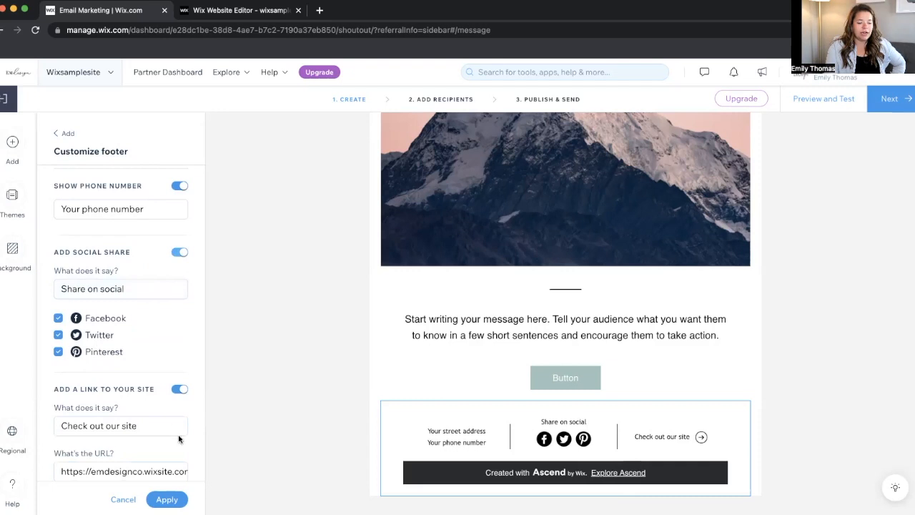
pyautogui.scroll(-1, 155, 237)
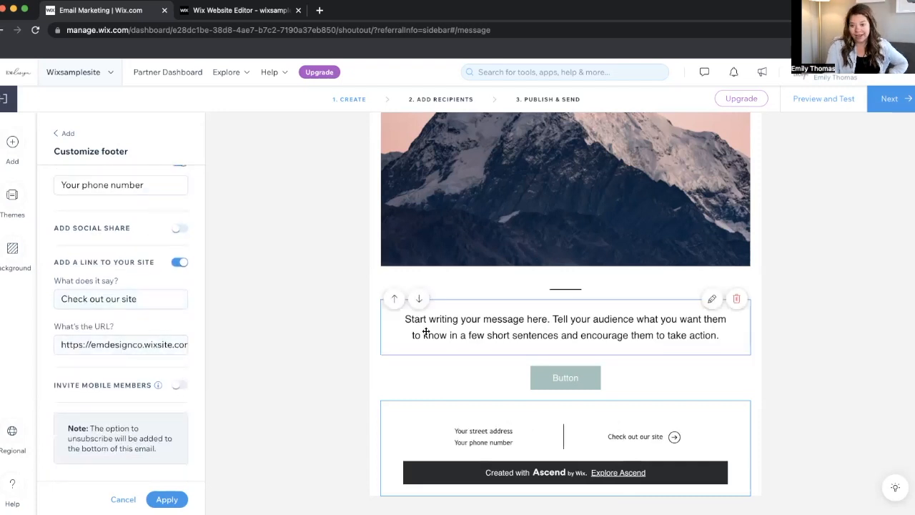
pyautogui.click(158, 499)
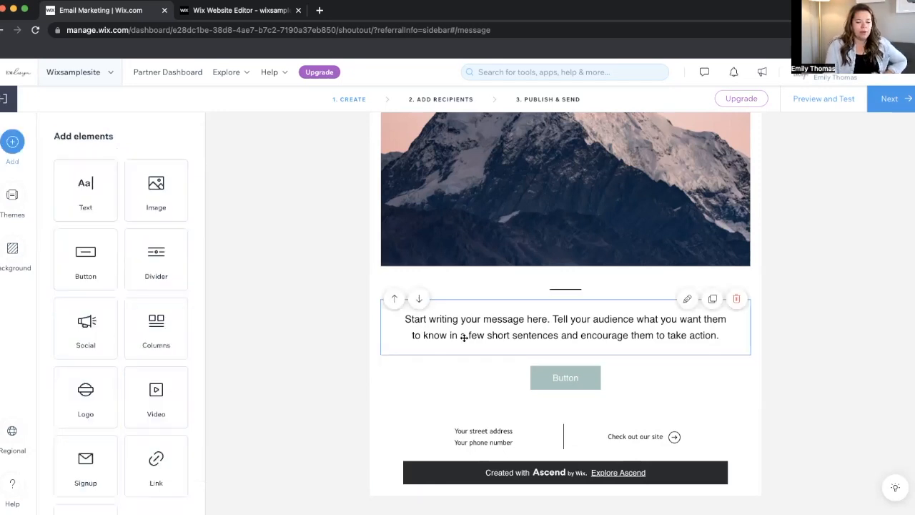
pyautogui.scroll(-3, 123, 315)
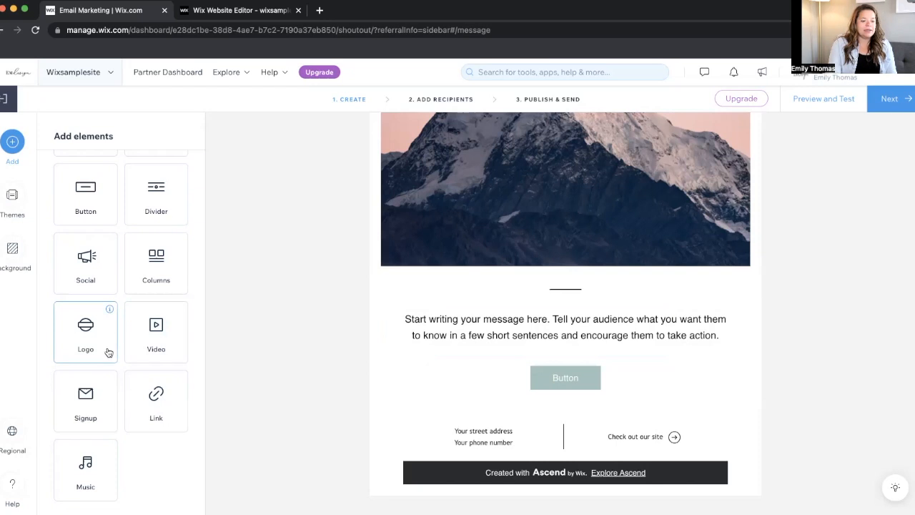
pyautogui.scroll(2, 151, 300)
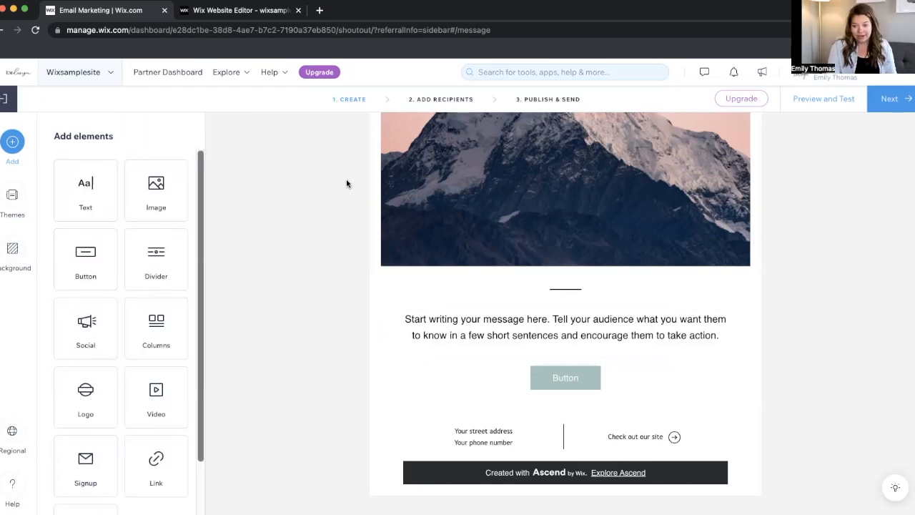
pyautogui.scroll(4, 526, 141)
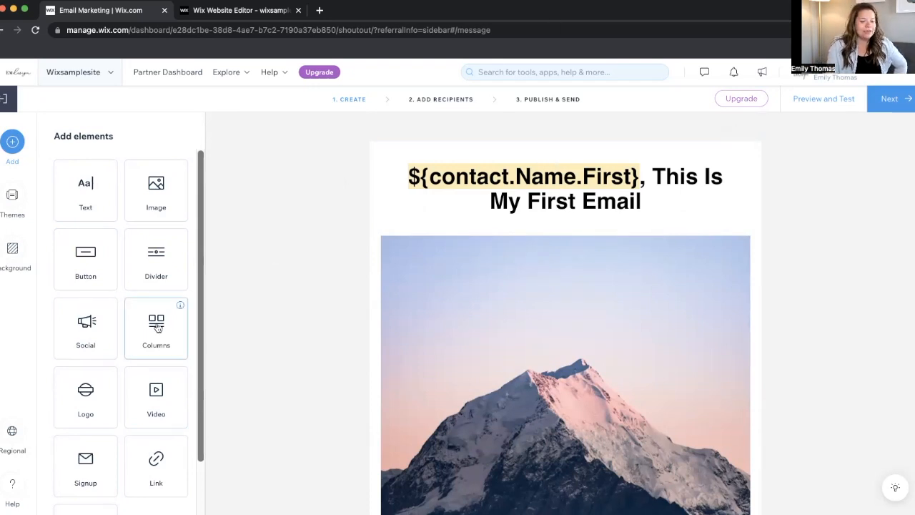
# Try the Elegant, Fun, Natural, Basic and Minimal themes on the email and return it to the Light theme.
pyautogui.click(16, 203)
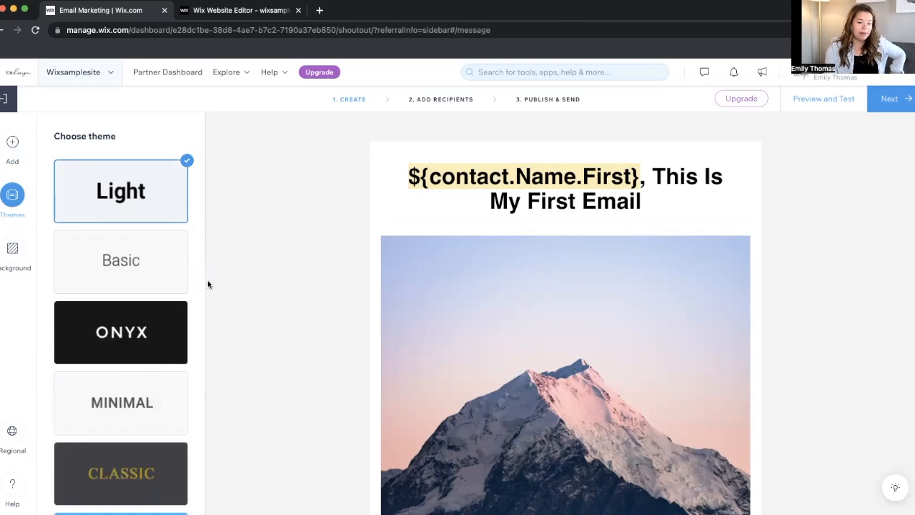
pyautogui.scroll(-6, 187, 295)
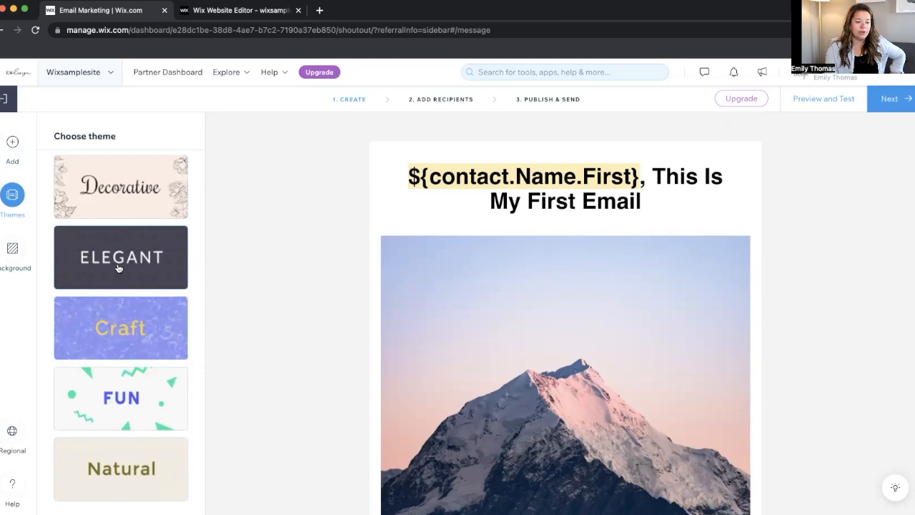
pyautogui.click(133, 259)
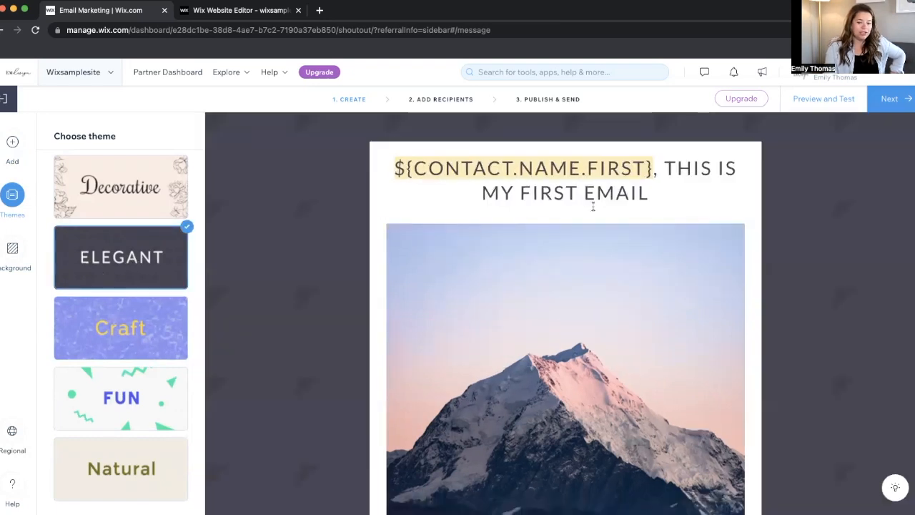
pyautogui.scroll(-5, 533, 300)
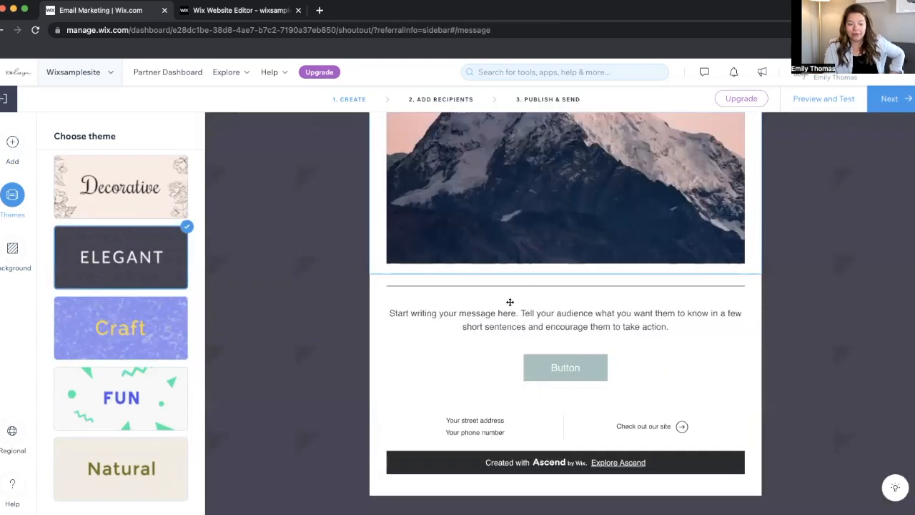
pyautogui.click(127, 389)
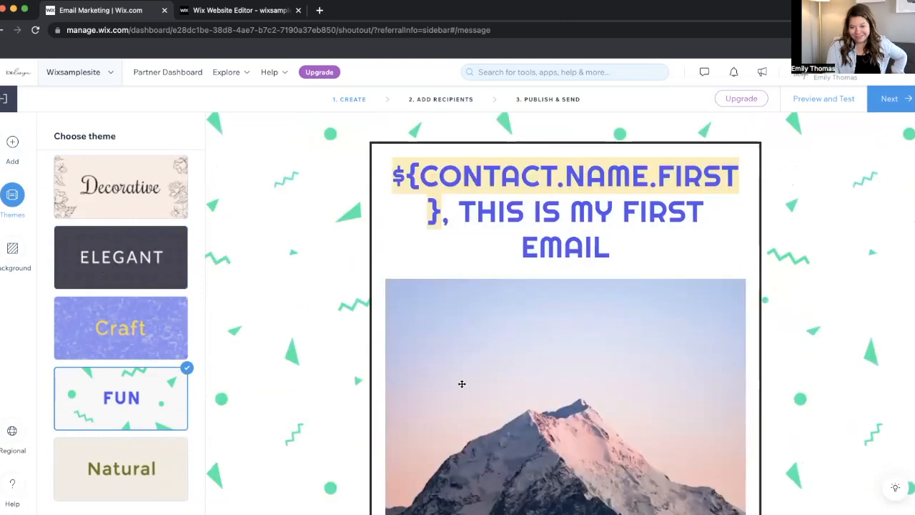
pyautogui.click(133, 470)
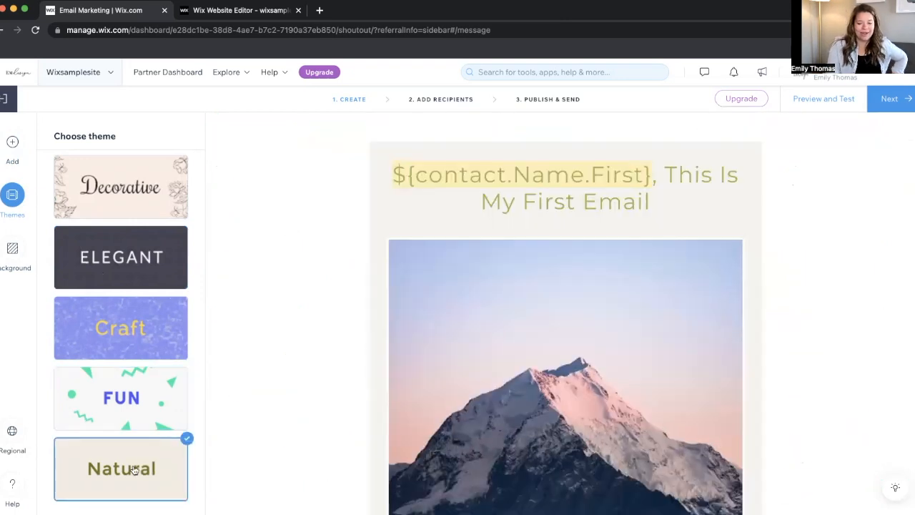
pyautogui.scroll(6, 107, 286)
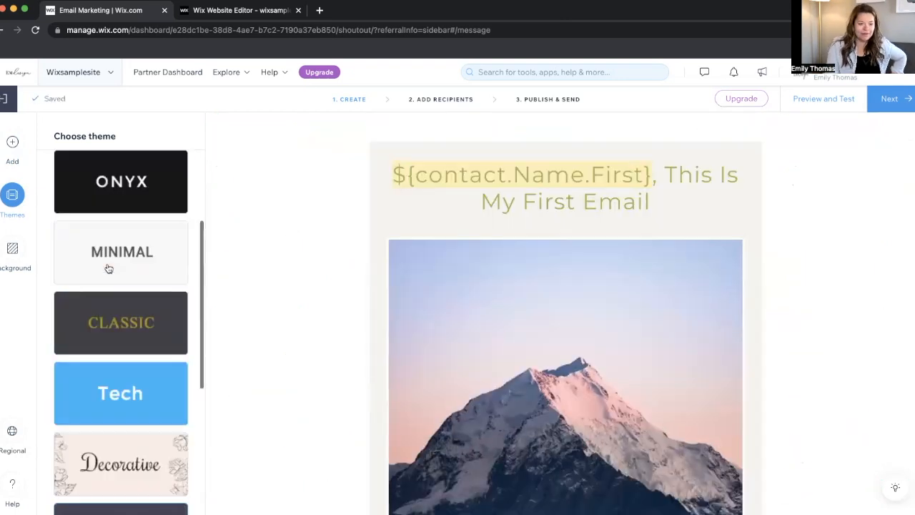
pyautogui.click(123, 284)
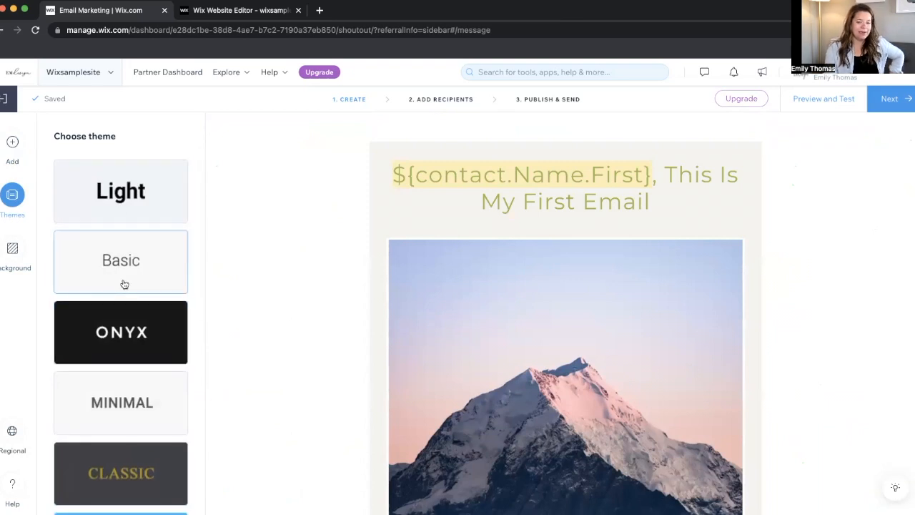
pyautogui.click(123, 194)
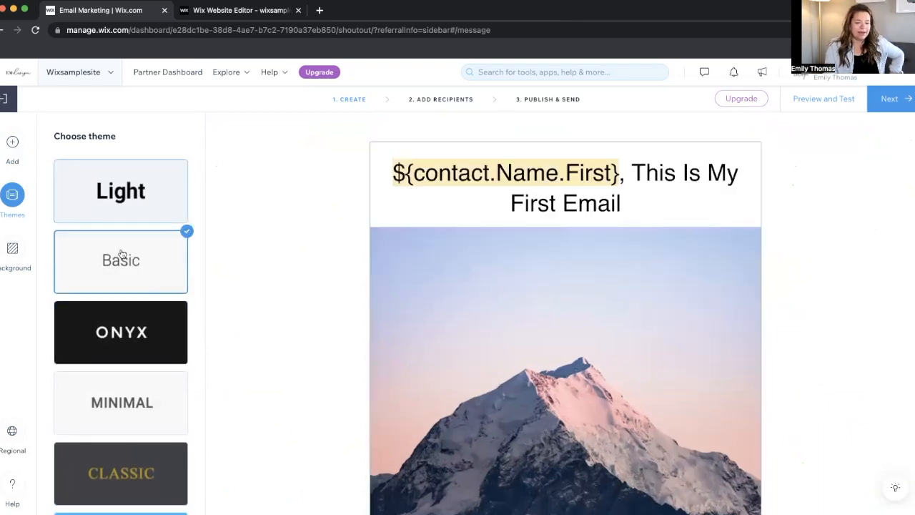
pyautogui.click(120, 405)
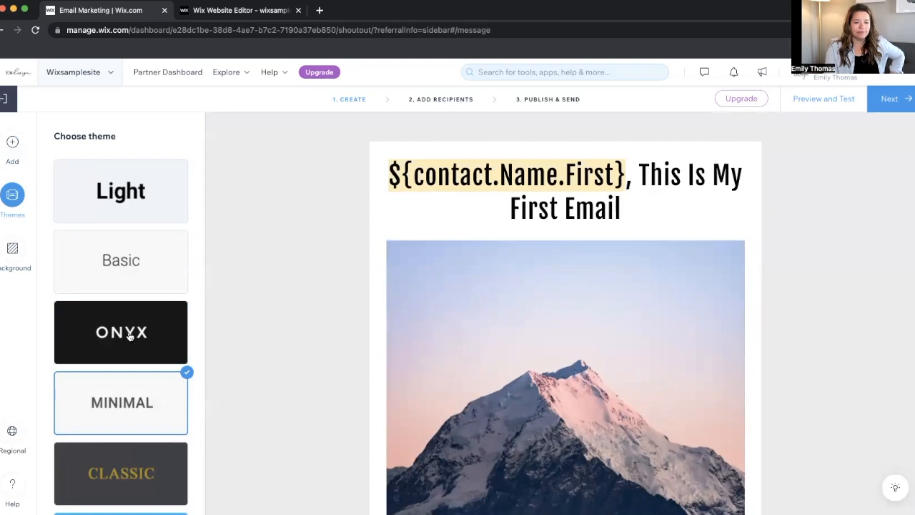
pyautogui.click(145, 211)
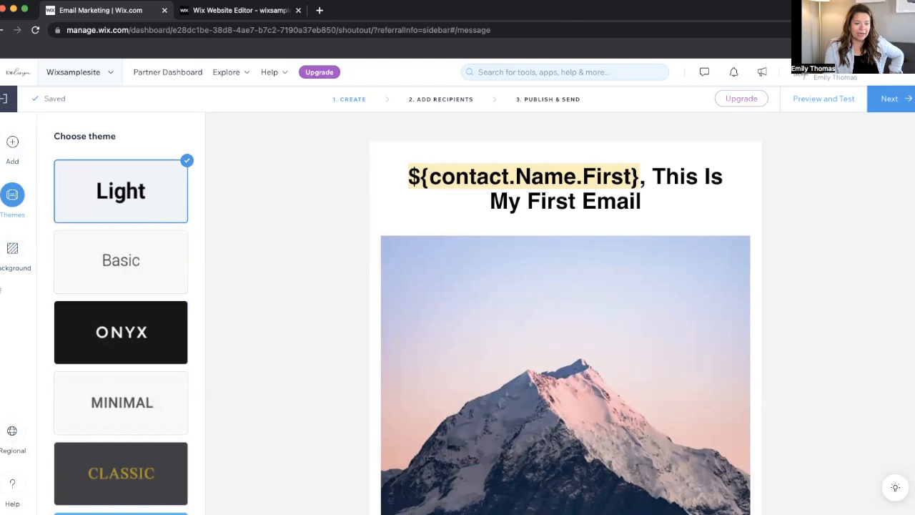
# Try the blurred grey and fish backgrounds, and set the email's background to the pale vertical stripe pattern.
pyautogui.click(11, 253)
pyautogui.click(175, 268)
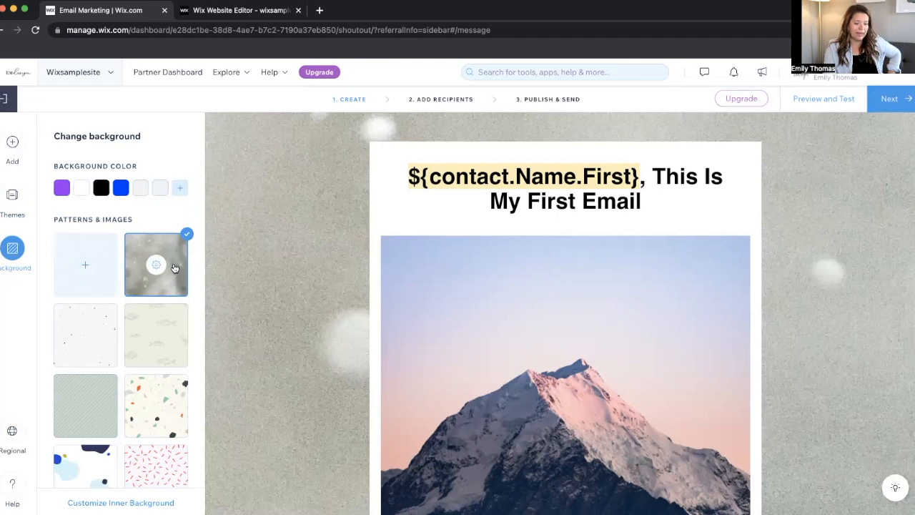
pyautogui.click(155, 342)
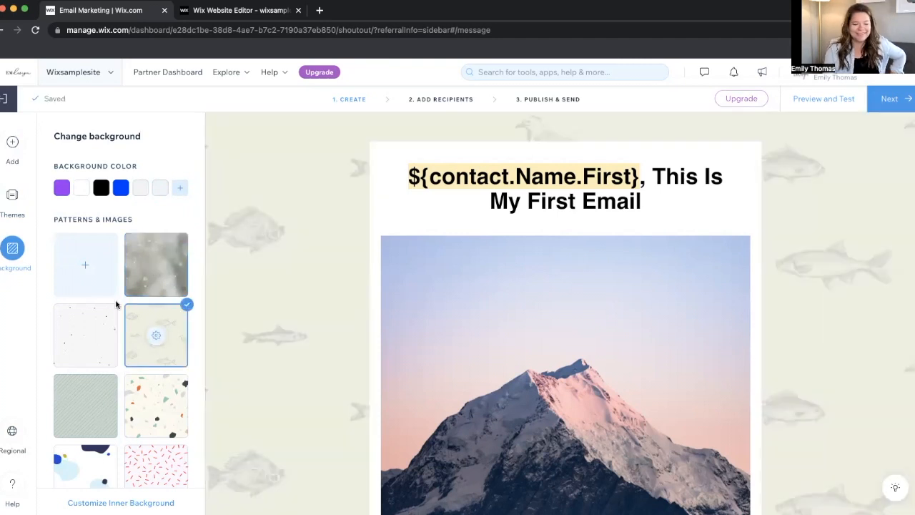
pyautogui.scroll(-5, 98, 333)
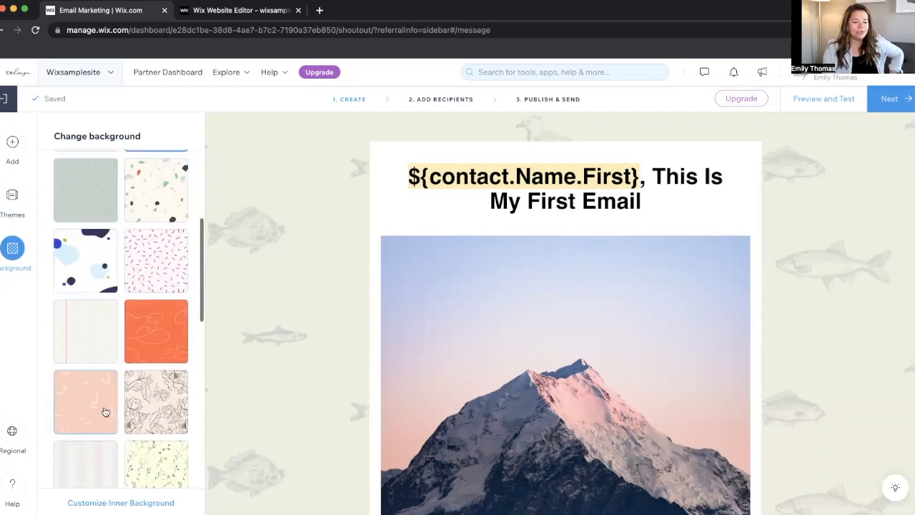
pyautogui.click(94, 463)
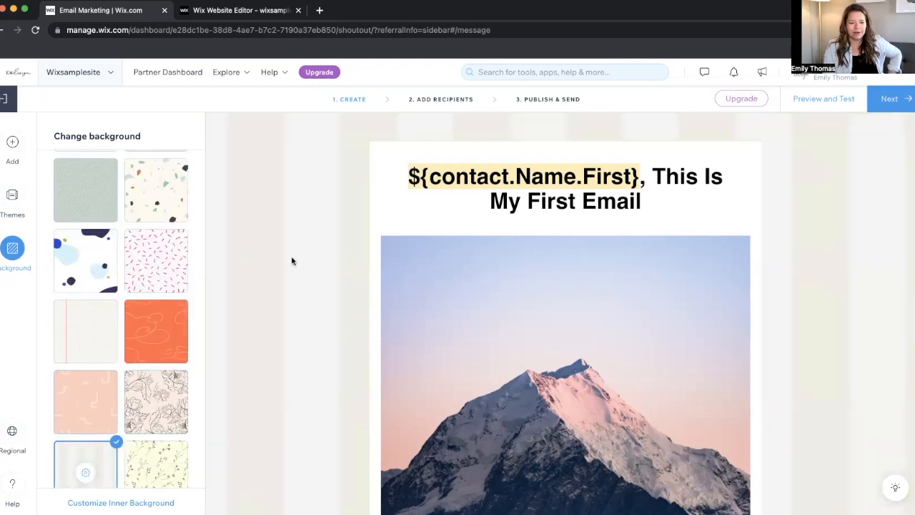
pyautogui.scroll(-10, 116, 364)
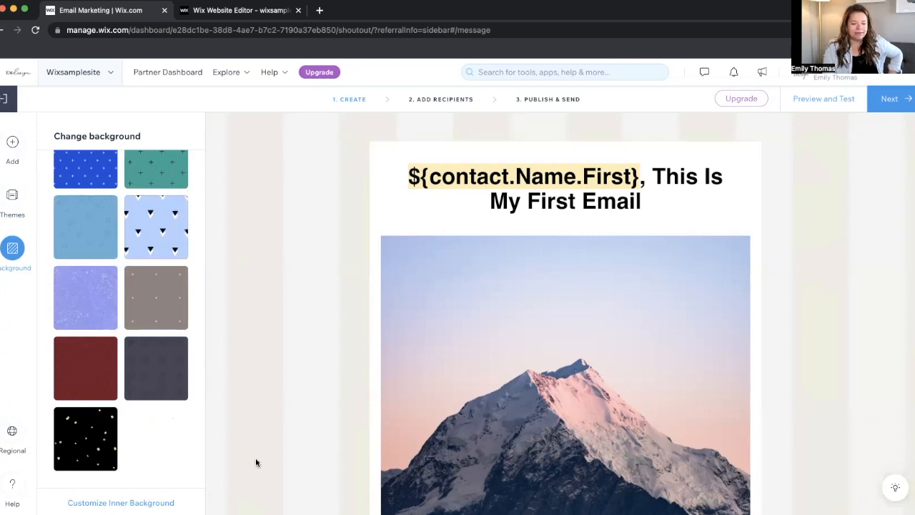
# Try the saved color A2C4BE as the email's inner background and set it back to white FFFFFF.
pyautogui.click(133, 503)
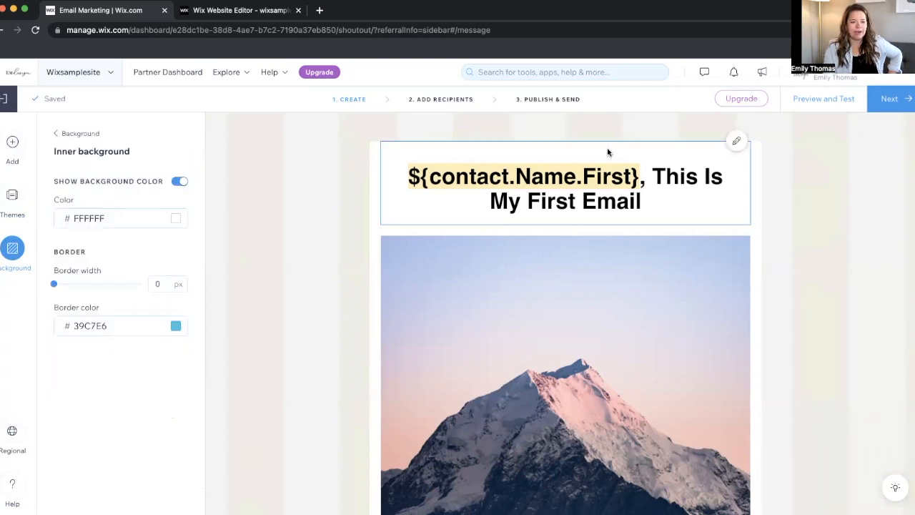
pyautogui.click(167, 218)
pyautogui.click(203, 278)
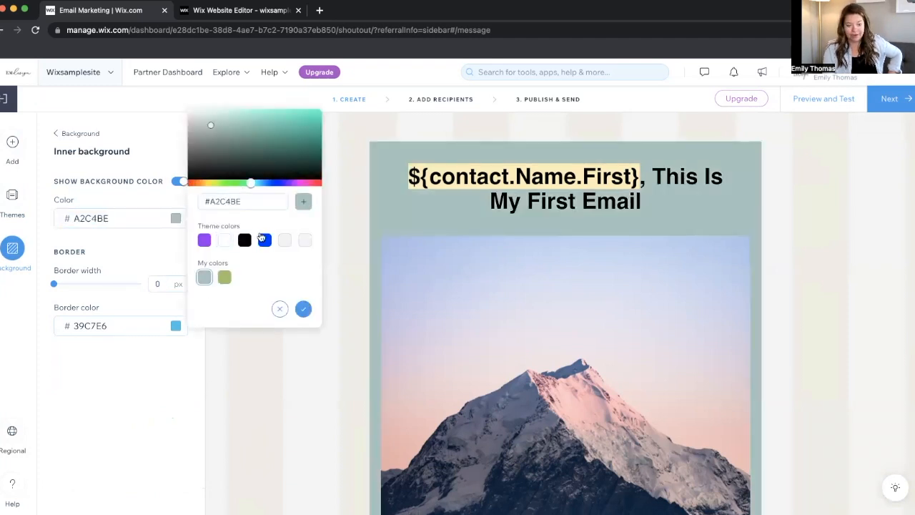
pyautogui.click(223, 240)
pyautogui.click(303, 308)
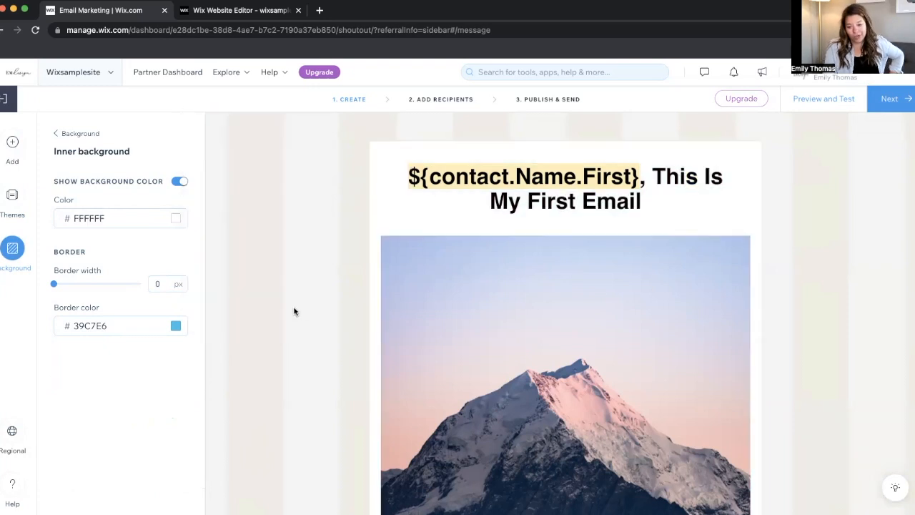
pyautogui.click(93, 134)
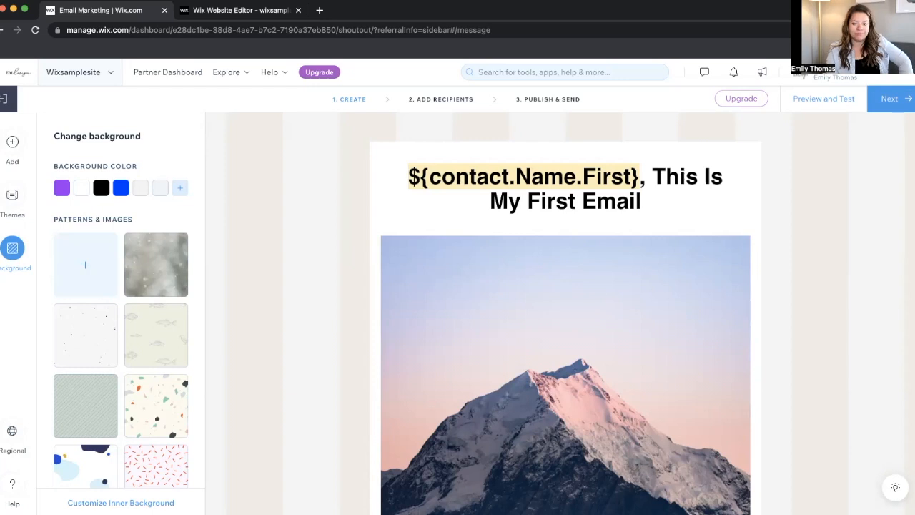
# Preview the email from top to bottom in its desktop version and in its mobile version.
pyautogui.click(845, 99)
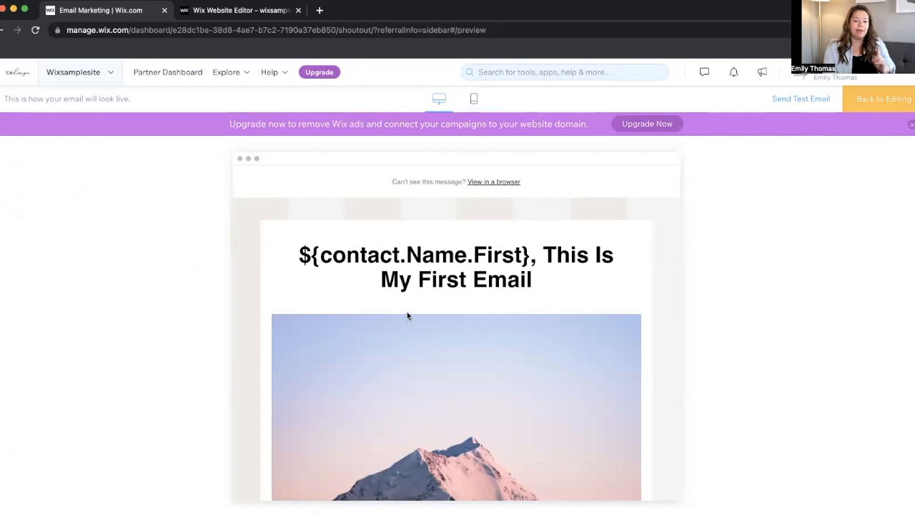
pyautogui.scroll(-10, 408, 316)
pyautogui.scroll(10, 408, 315)
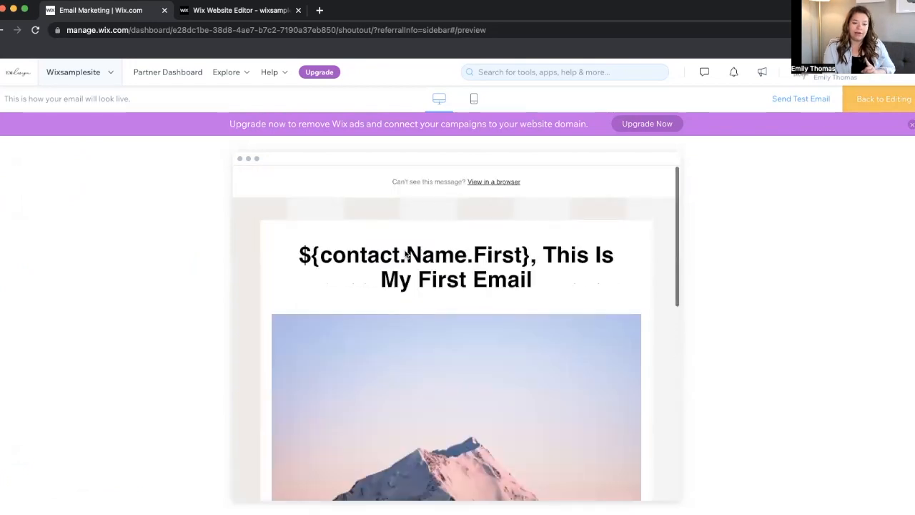
pyautogui.click(472, 100)
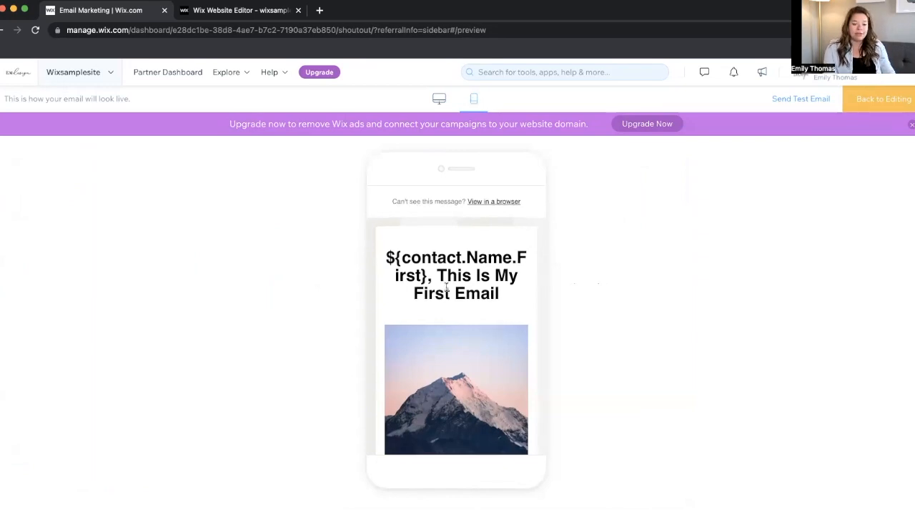
pyautogui.scroll(-5, 447, 288)
pyautogui.scroll(4, 448, 290)
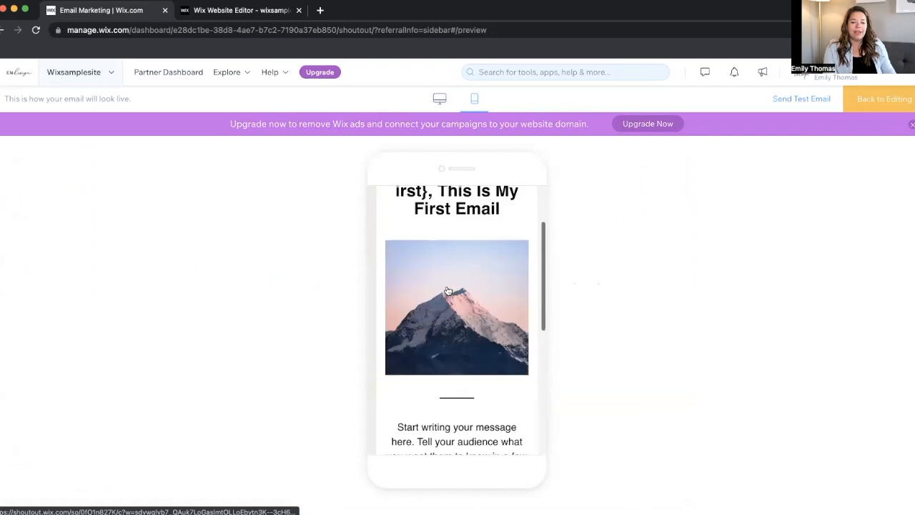
pyautogui.scroll(3, 447, 291)
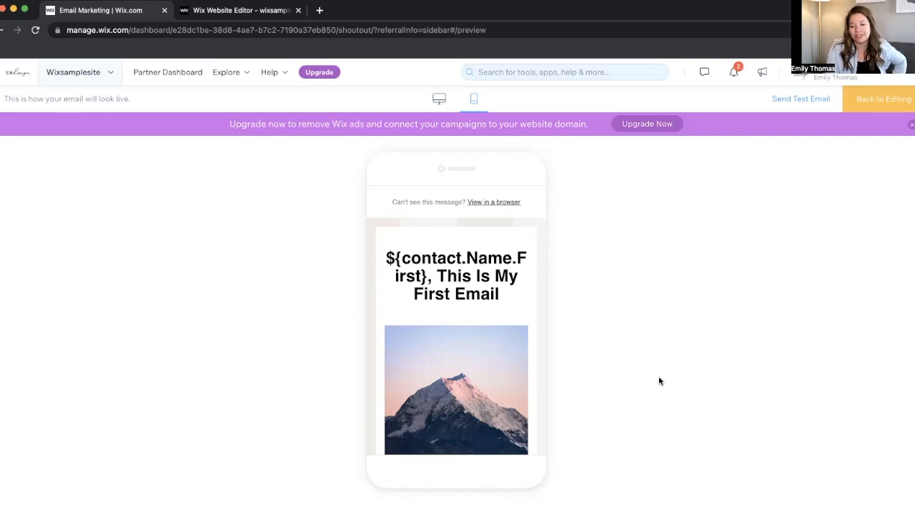
# Review the recipient, subject and from-name fields of the free test email, cancel it, and return to editing the campaign.
pyautogui.click(798, 98)
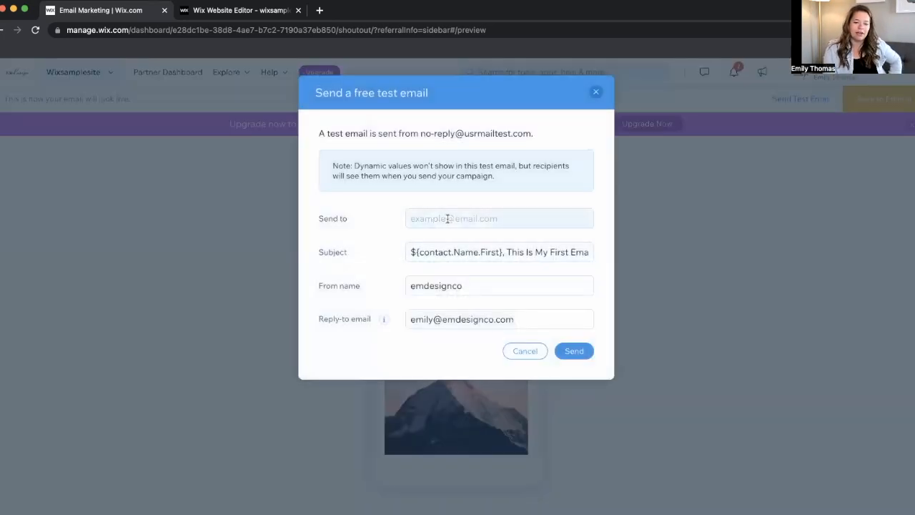
pyautogui.click(448, 218)
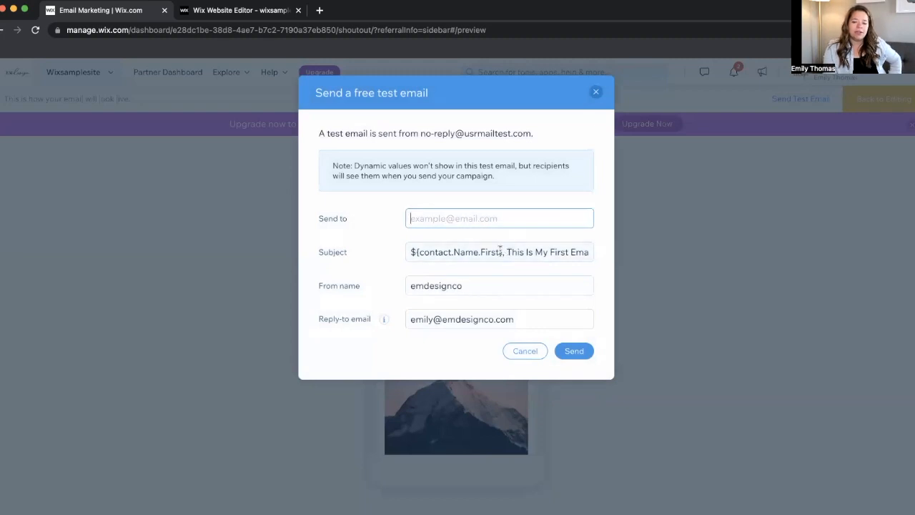
pyautogui.moveTo(502, 251)
pyautogui.mouseDown()
pyautogui.moveTo(402, 253)
pyautogui.moveTo(504, 247)
pyautogui.mouseUp()
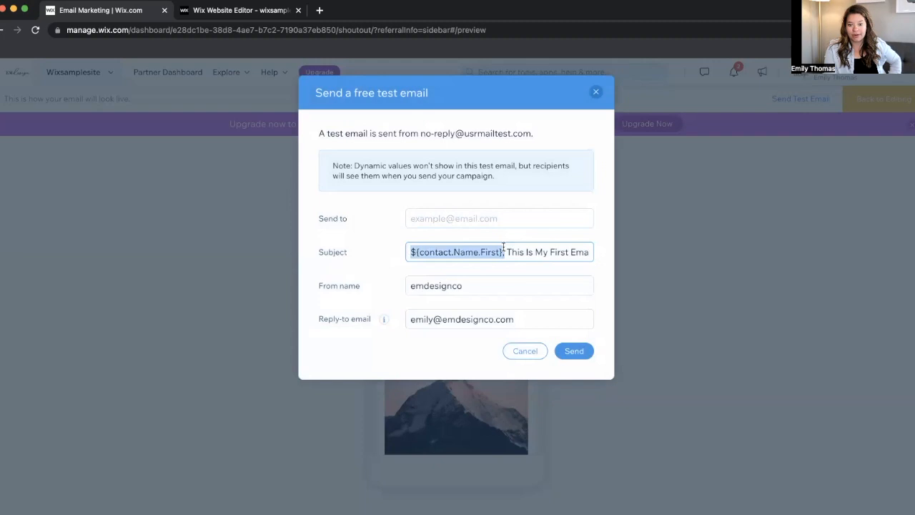
pyautogui.click(470, 281)
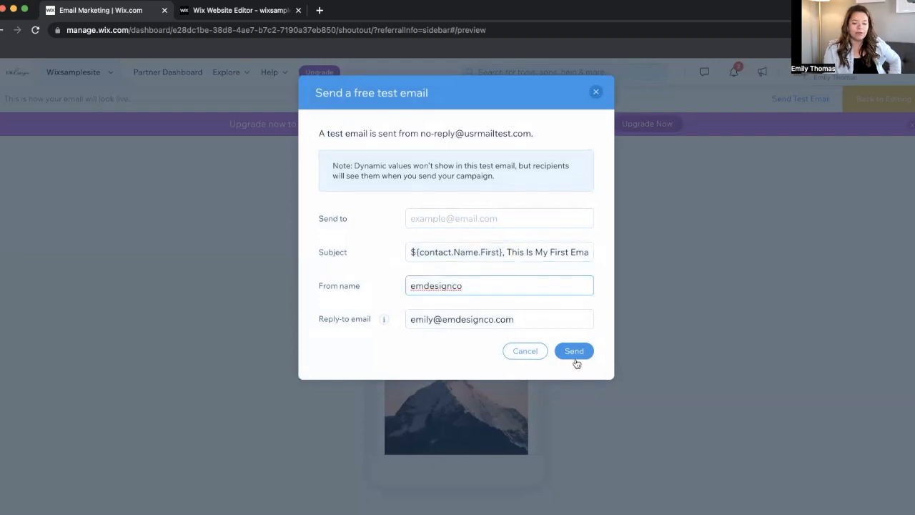
pyautogui.click(526, 355)
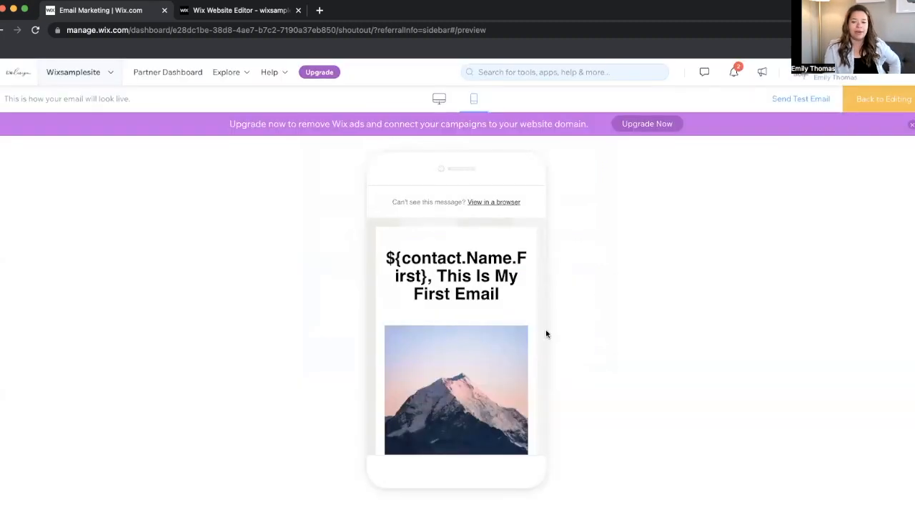
pyautogui.click(911, 124)
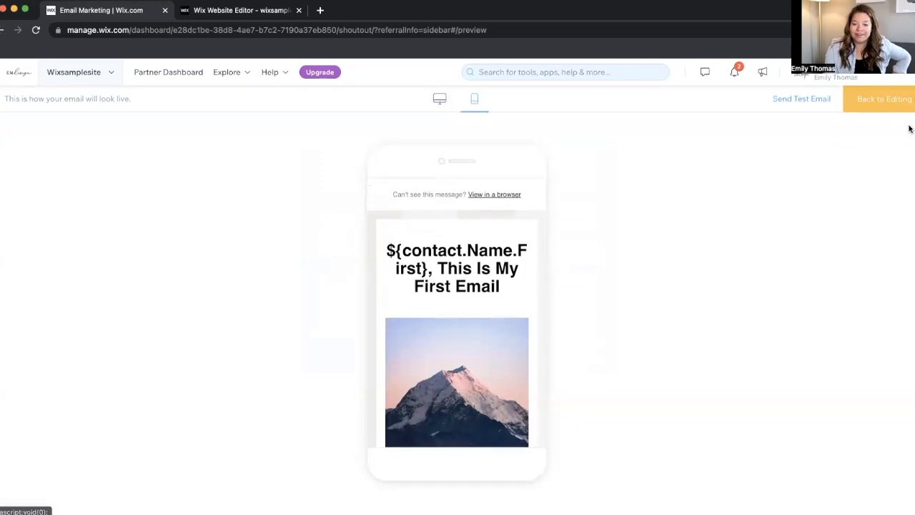
pyautogui.click(908, 93)
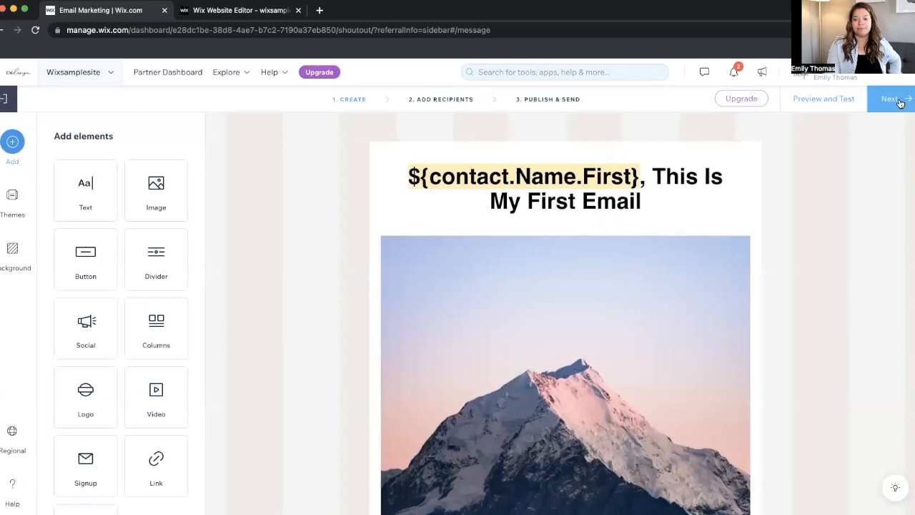
# Continue to adding recipients, try the Members label, and keep only the All label selected for the campaign.
pyautogui.click(900, 102)
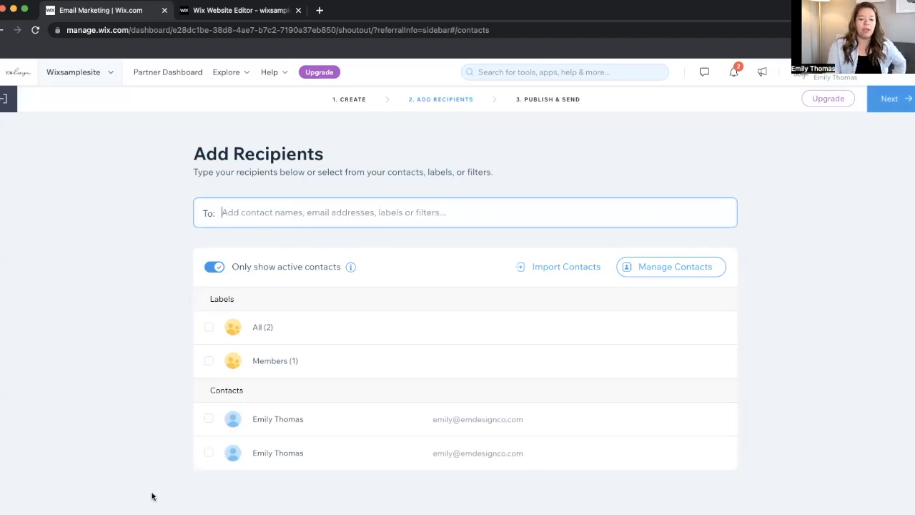
pyautogui.click(208, 327)
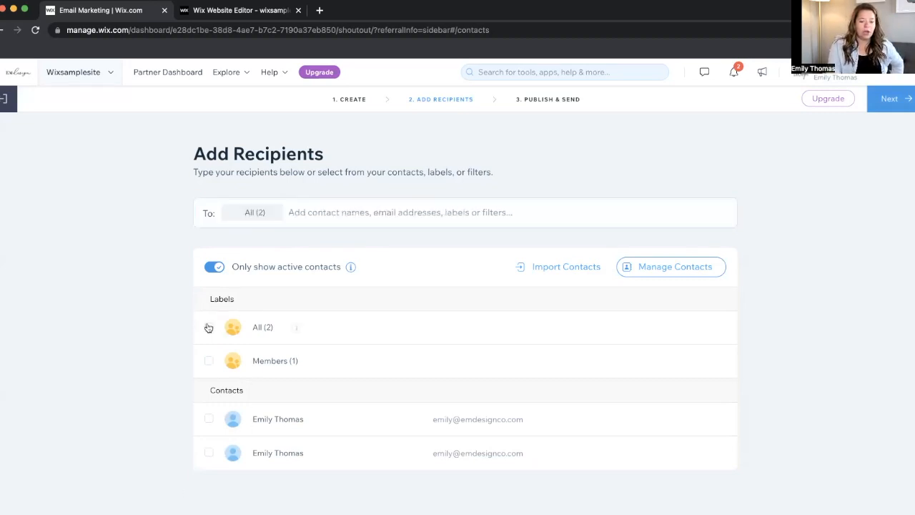
pyautogui.click(207, 328)
pyautogui.click(207, 329)
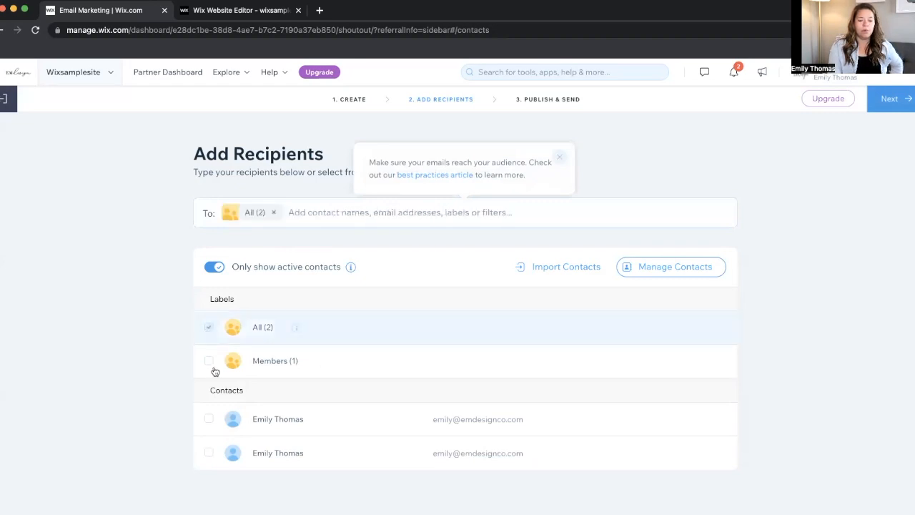
pyautogui.click(208, 361)
pyautogui.click(208, 329)
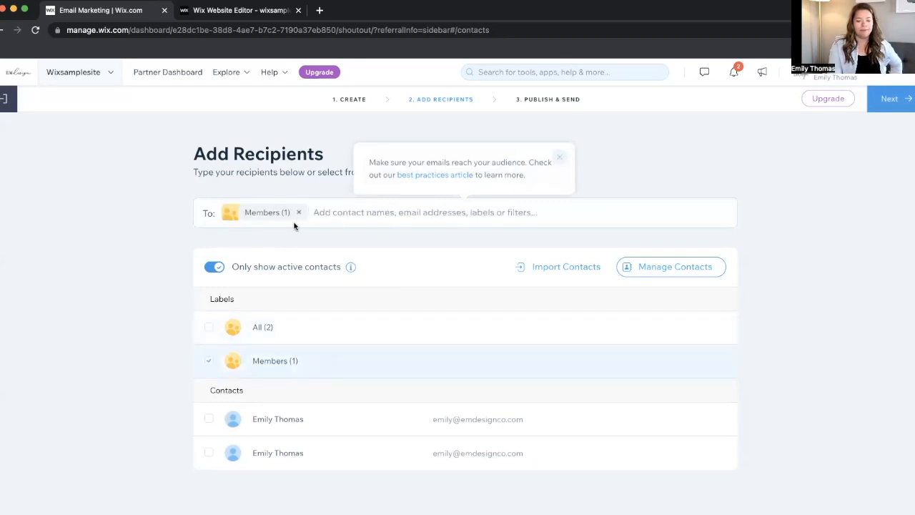
pyautogui.click(208, 326)
pyautogui.click(209, 361)
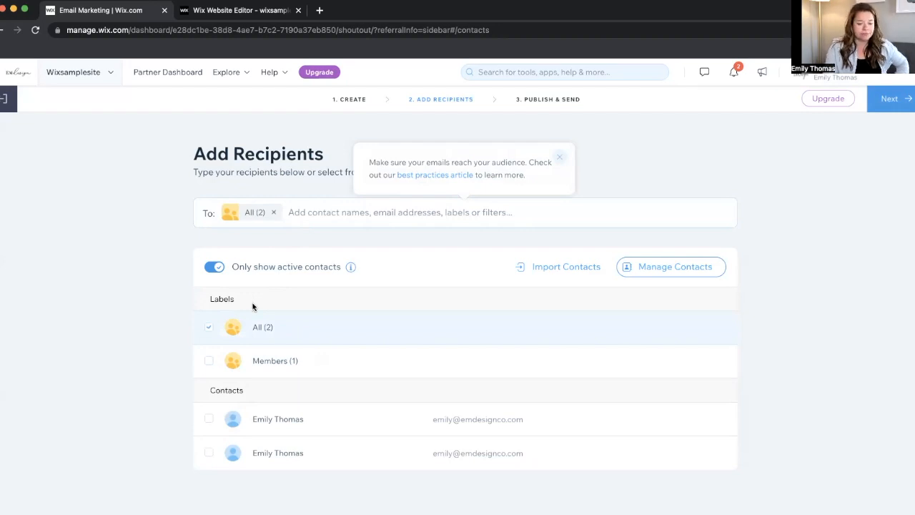
# Turn off the option to only show active contacts and dismiss its spam and bounce tip.
pyautogui.click(213, 266)
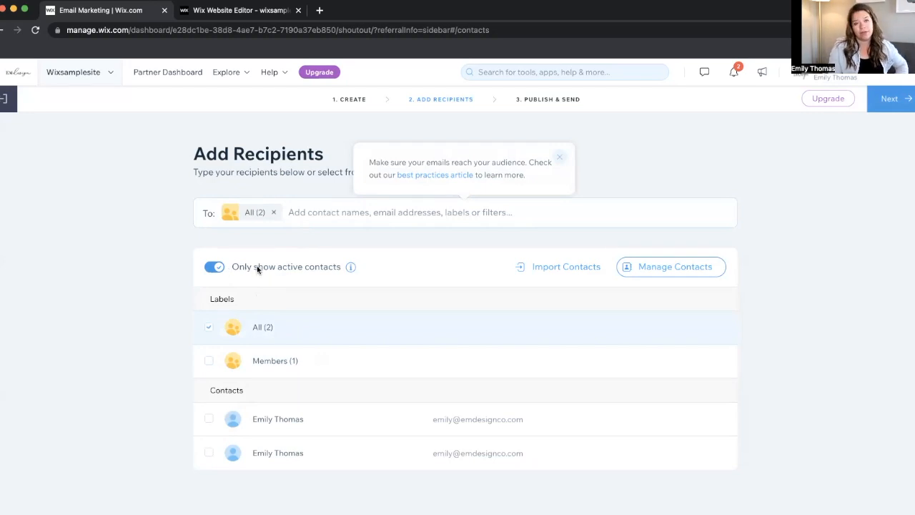
pyautogui.moveTo(349, 268)
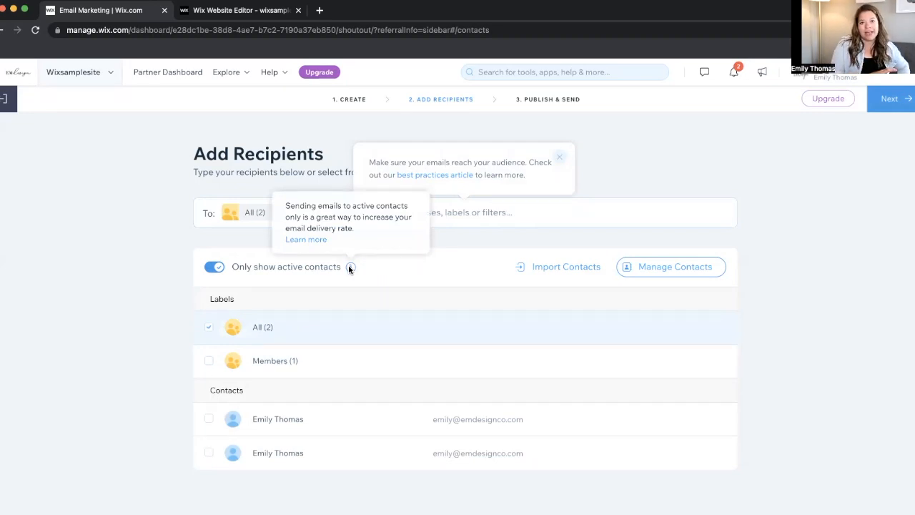
pyautogui.click(219, 267)
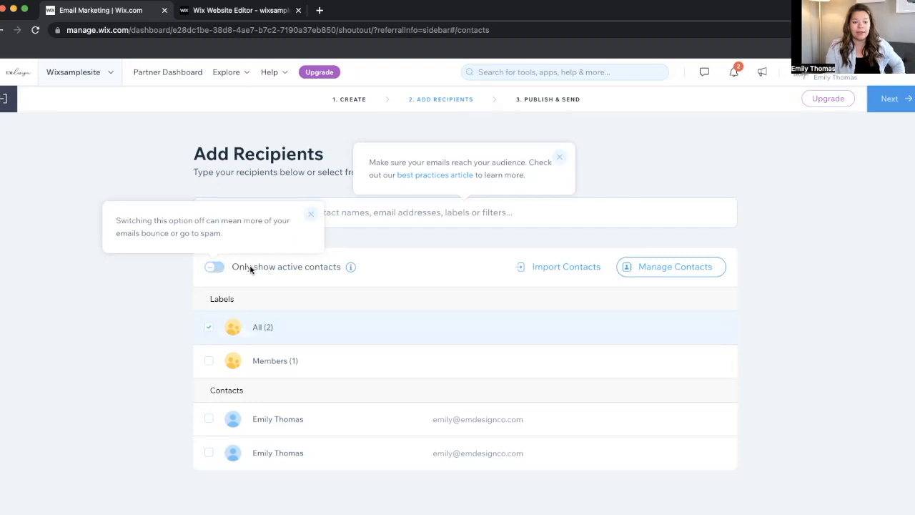
pyautogui.click(311, 214)
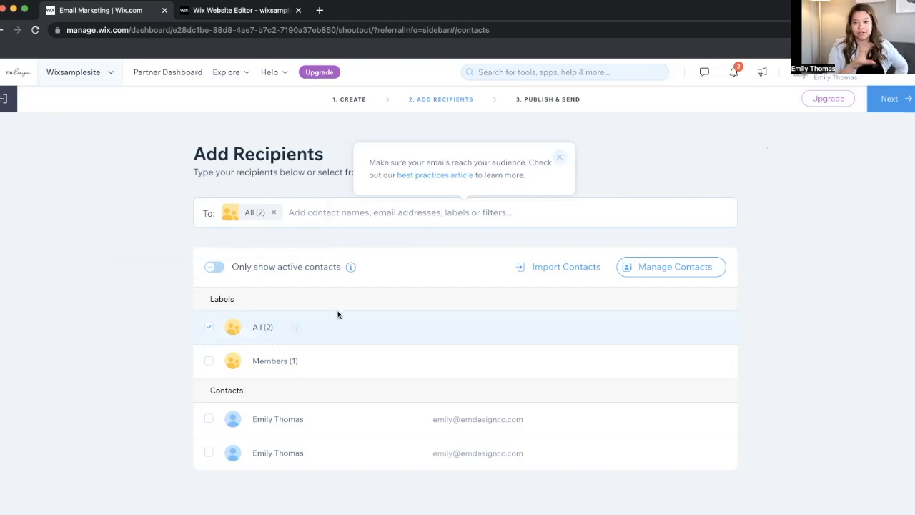
# Continue to the Publish & Send stage, dismiss the subject-length tip, and review the sender details and sending options.
pyautogui.click(890, 98)
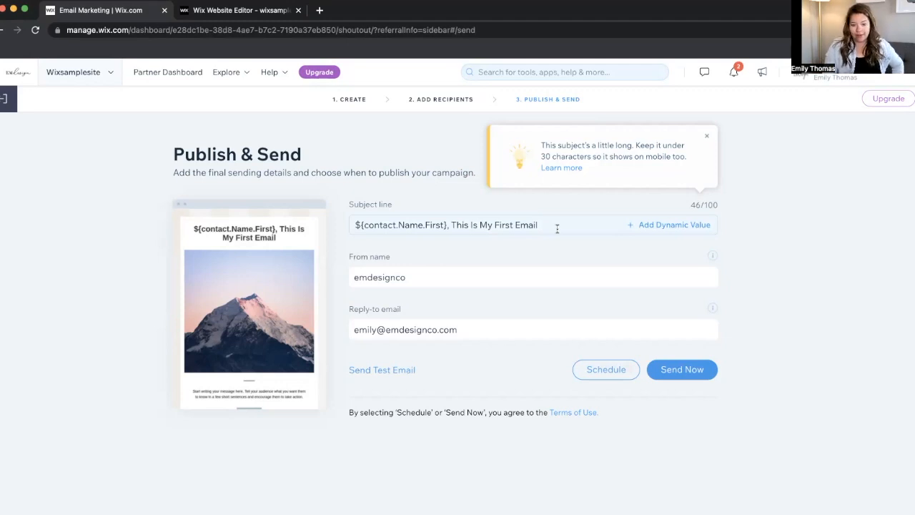
pyautogui.click(433, 276)
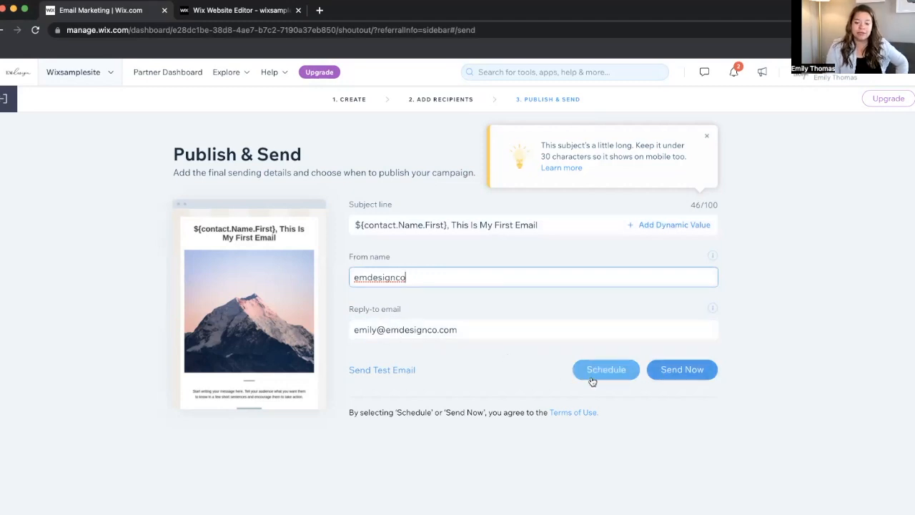
pyautogui.click(706, 137)
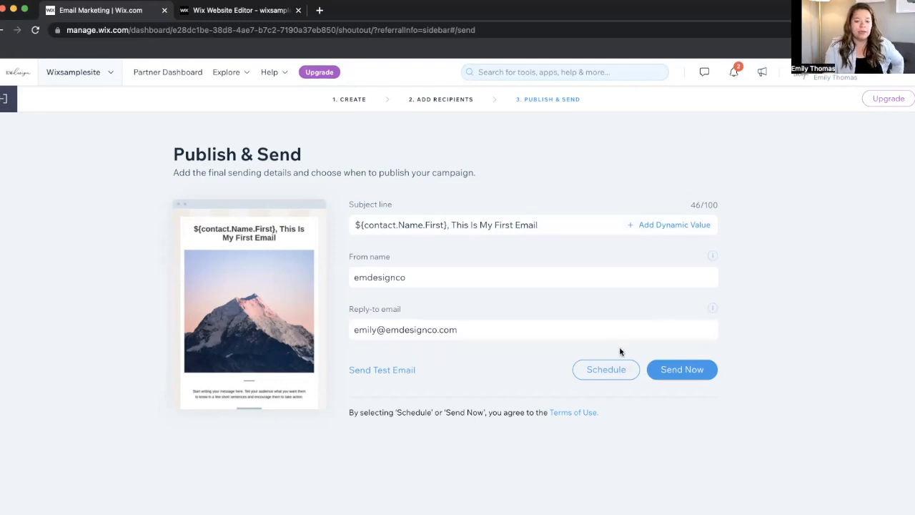
pyautogui.click(605, 369)
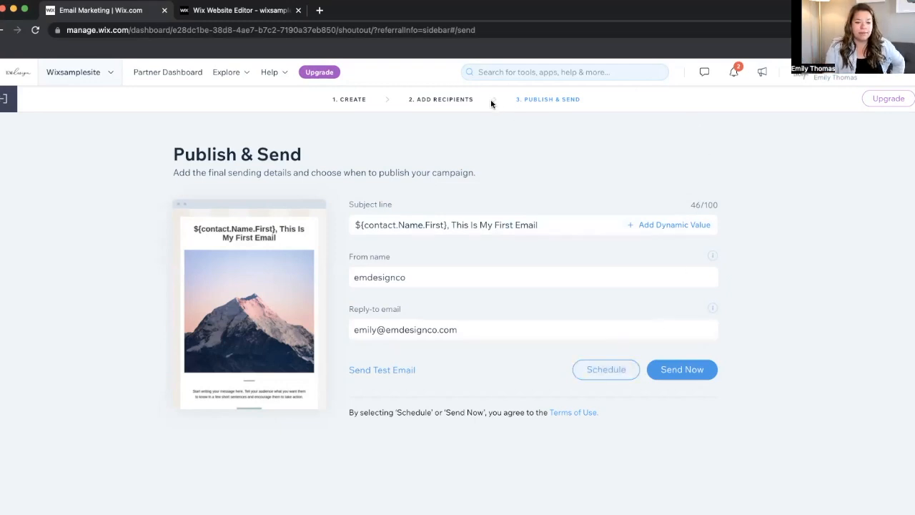
# Remove the All label from the campaign's recipients and exit to the Email Marketing dashboard.
pyautogui.click(442, 101)
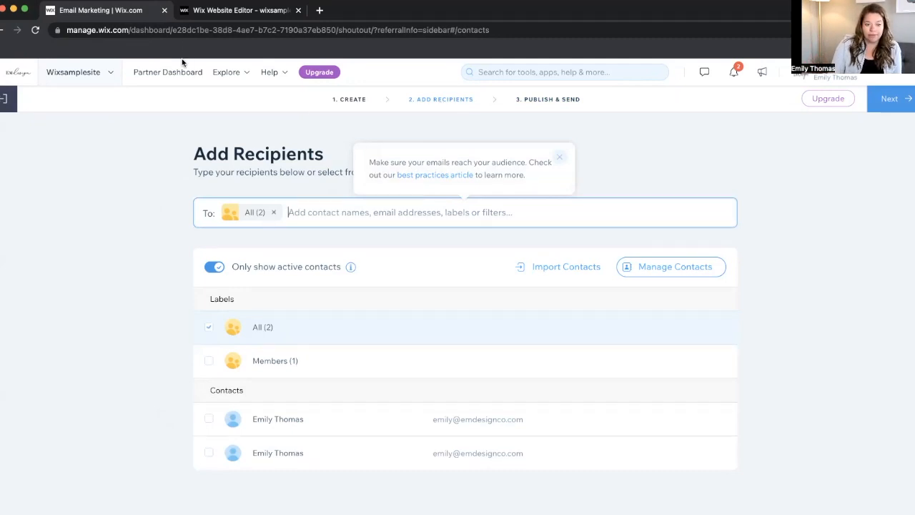
pyautogui.click(274, 214)
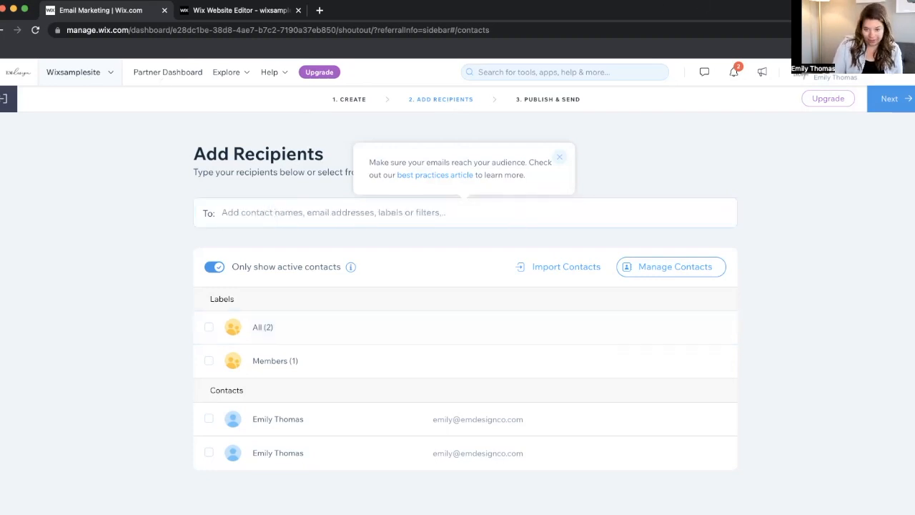
pyautogui.click(6, 101)
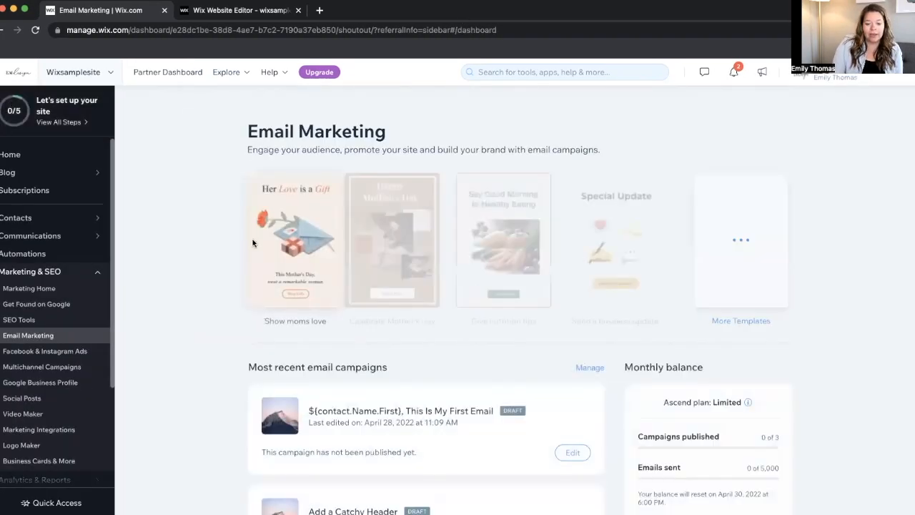
# Look over the Email Marketing dashboard and open the site's Contacts list.
pyautogui.scroll(-1, 253, 243)
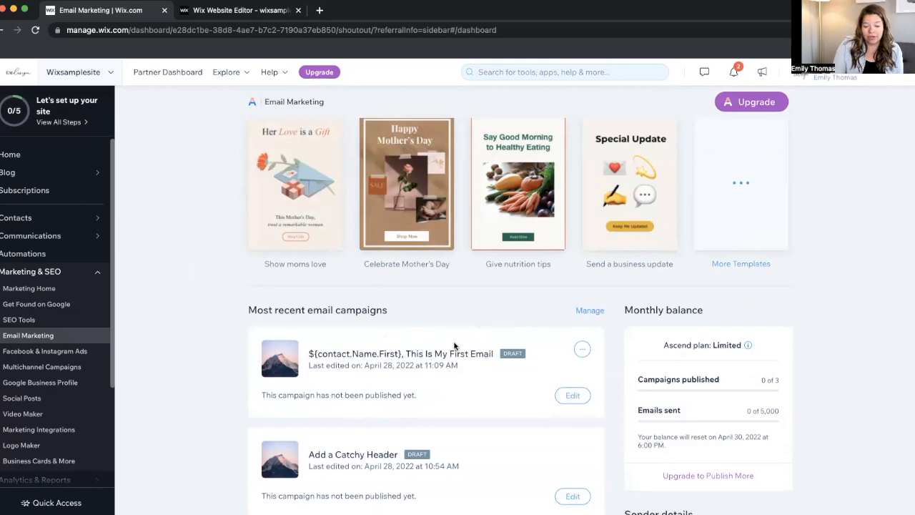
pyautogui.scroll(1, 454, 346)
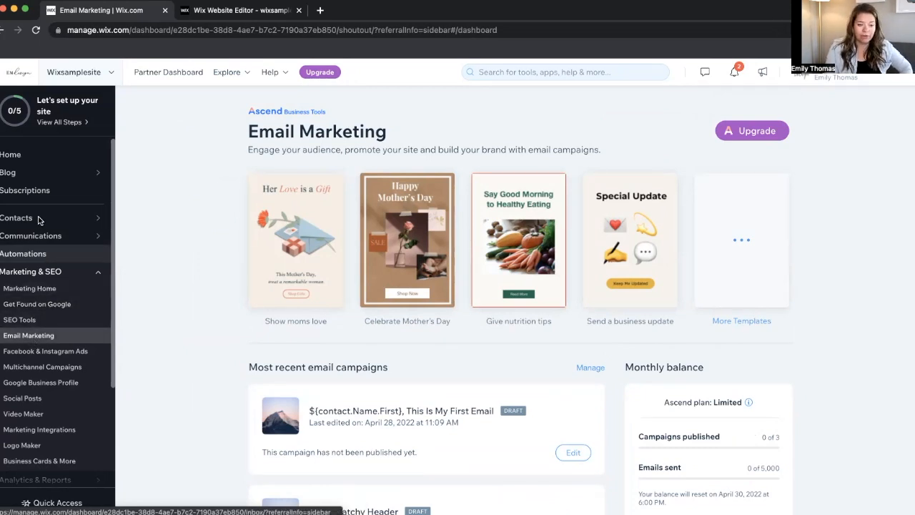
pyautogui.moveTo(41, 220)
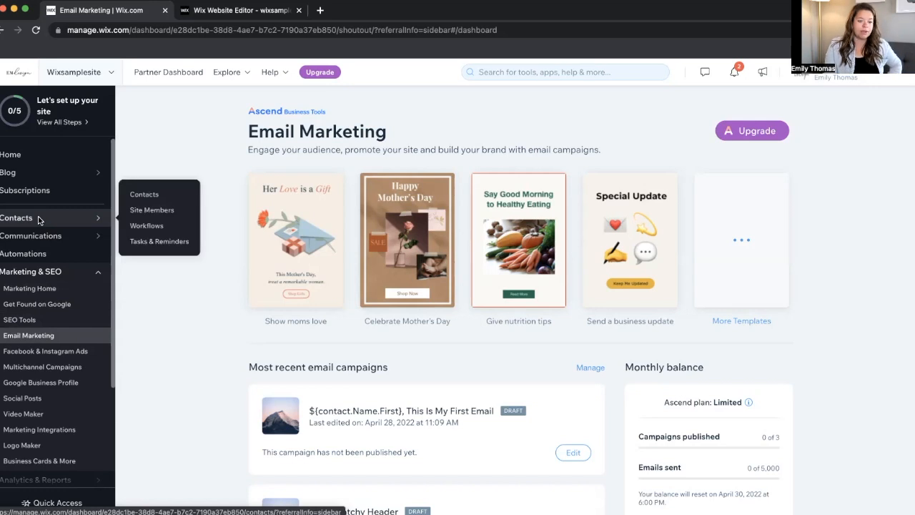
pyautogui.click(131, 200)
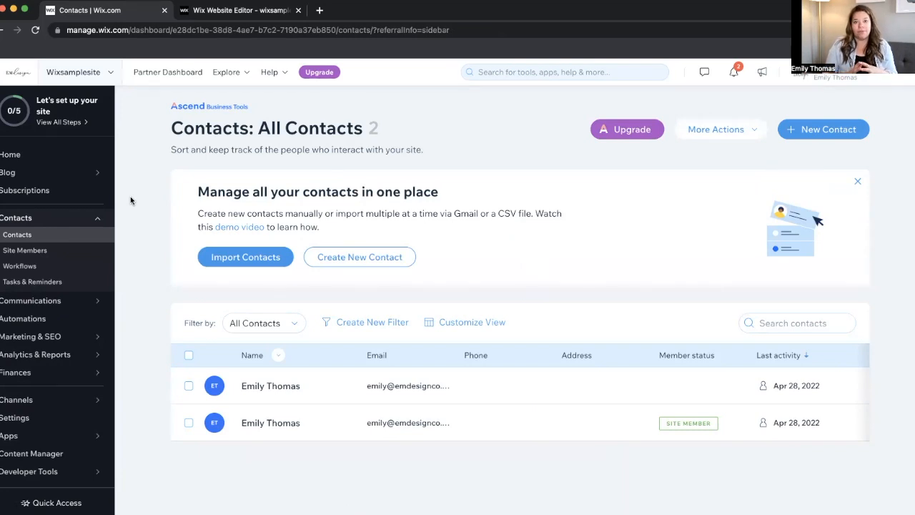
# Open the first contact's details, create a label named Conference, and apply it to that contact.
pyautogui.click(268, 390)
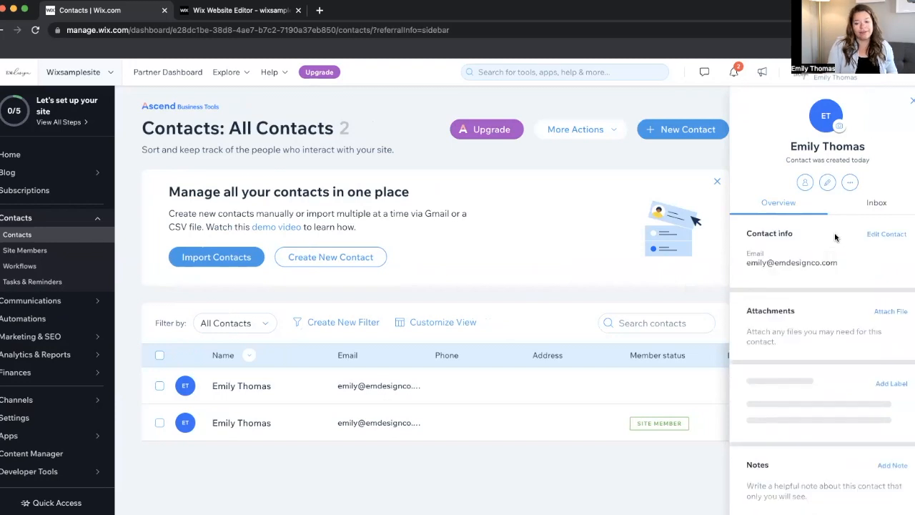
pyautogui.scroll(-3, 826, 316)
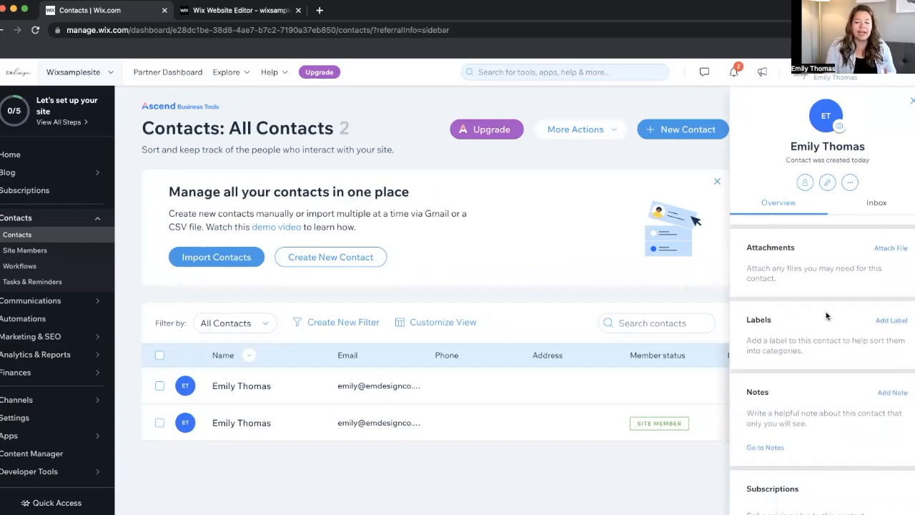
pyautogui.scroll(-7, 826, 313)
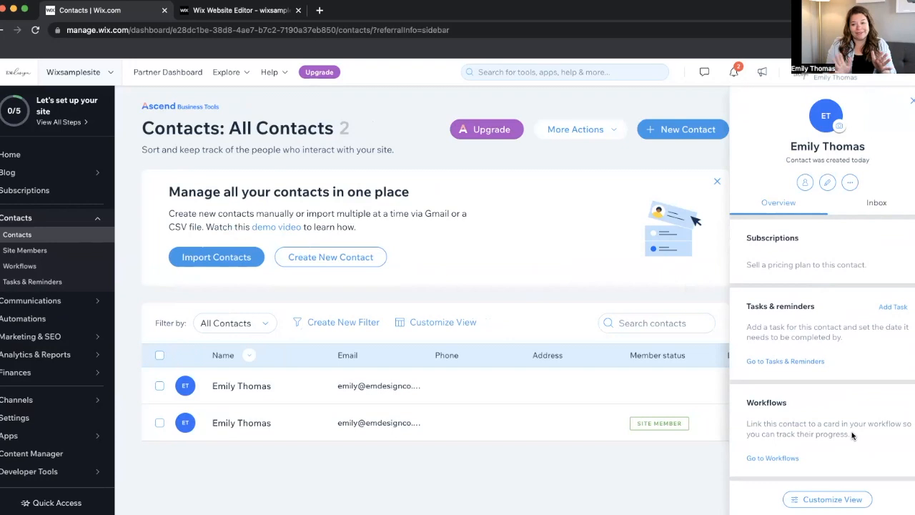
pyautogui.scroll(5, 851, 431)
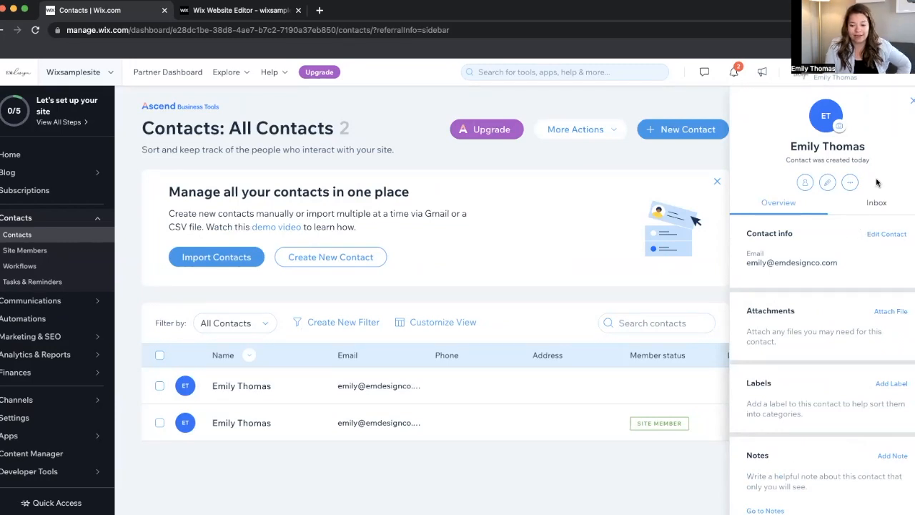
pyautogui.click(891, 384)
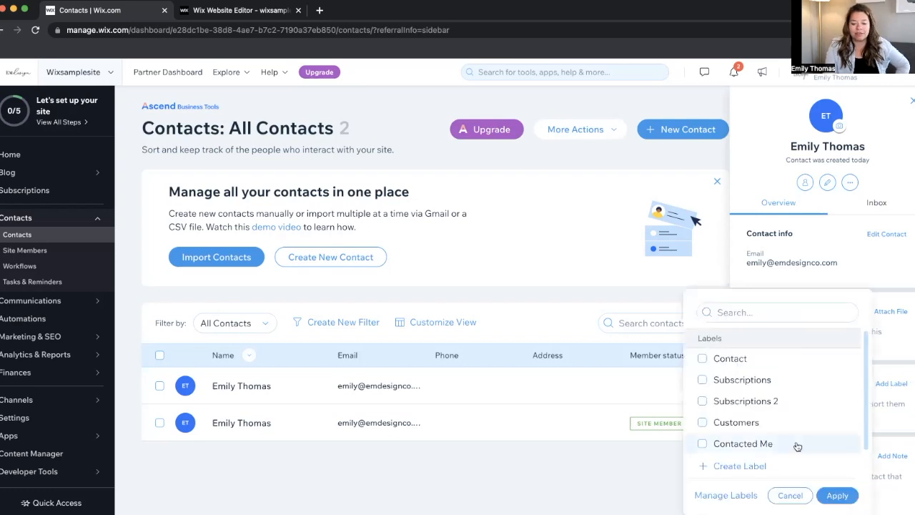
pyautogui.click(749, 466)
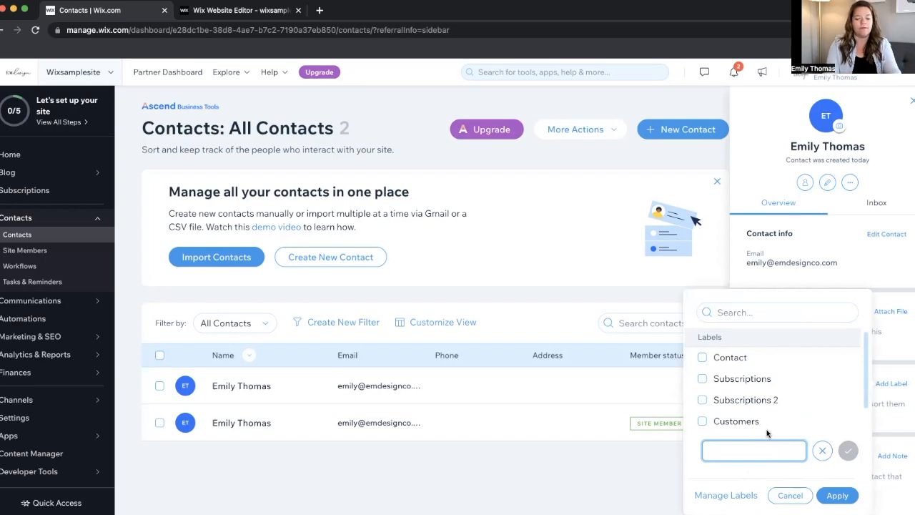
pyautogui.write('Conference')
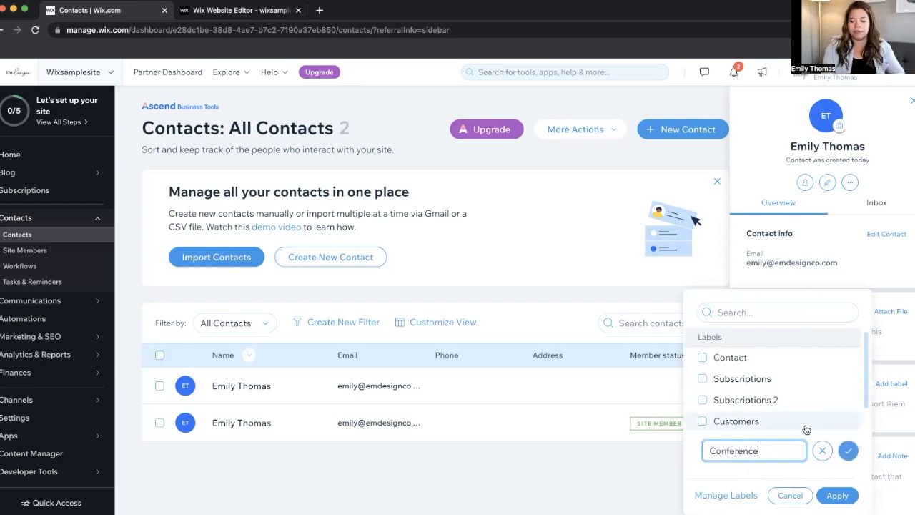
pyautogui.click(847, 450)
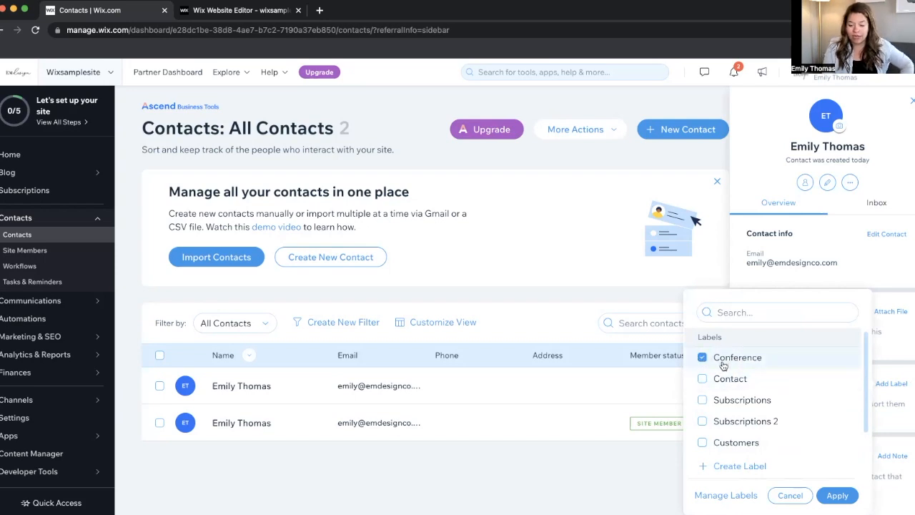
pyautogui.click(831, 496)
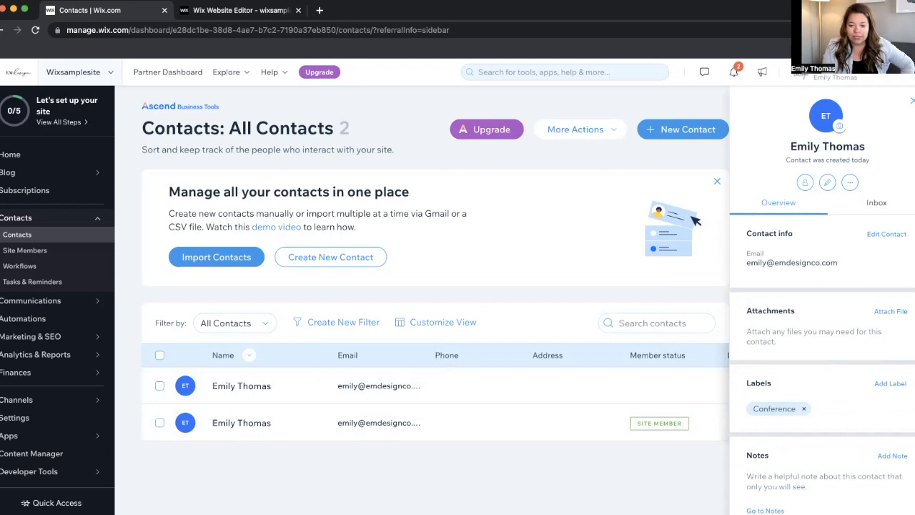
pyautogui.click(912, 101)
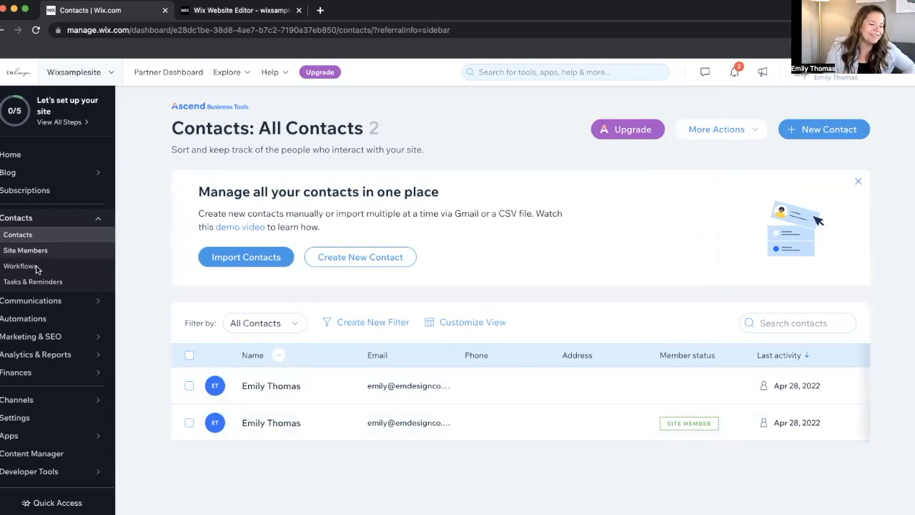
# Examine the label and subscribed-status options available for filtering the contacts list.
pyautogui.moveTo(40, 342)
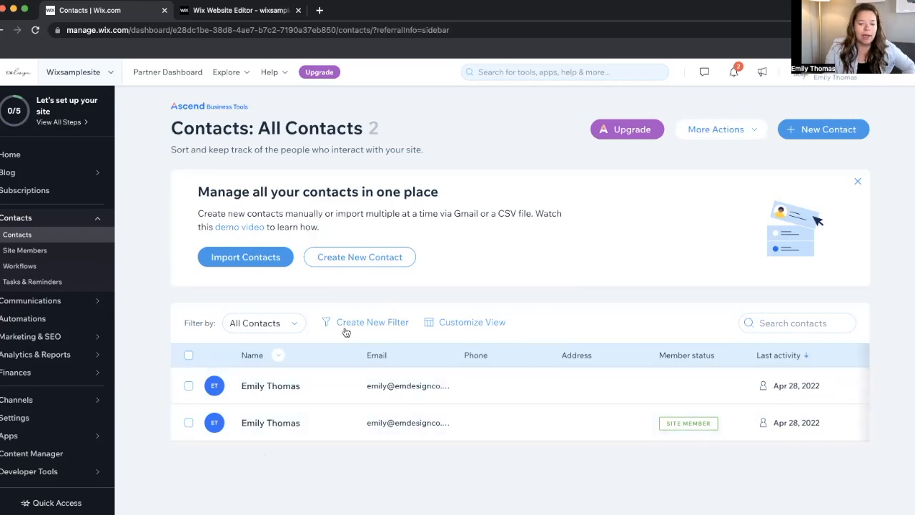
pyautogui.click(293, 326)
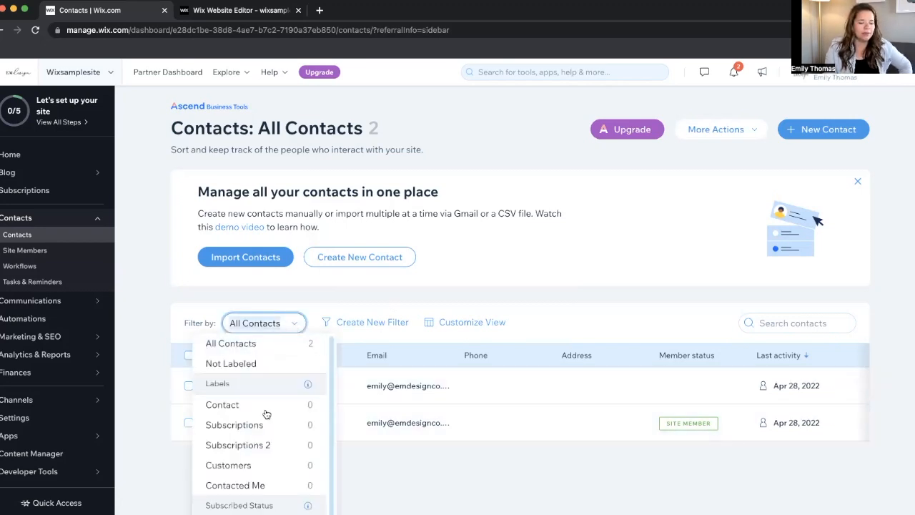
pyautogui.scroll(-1, 265, 419)
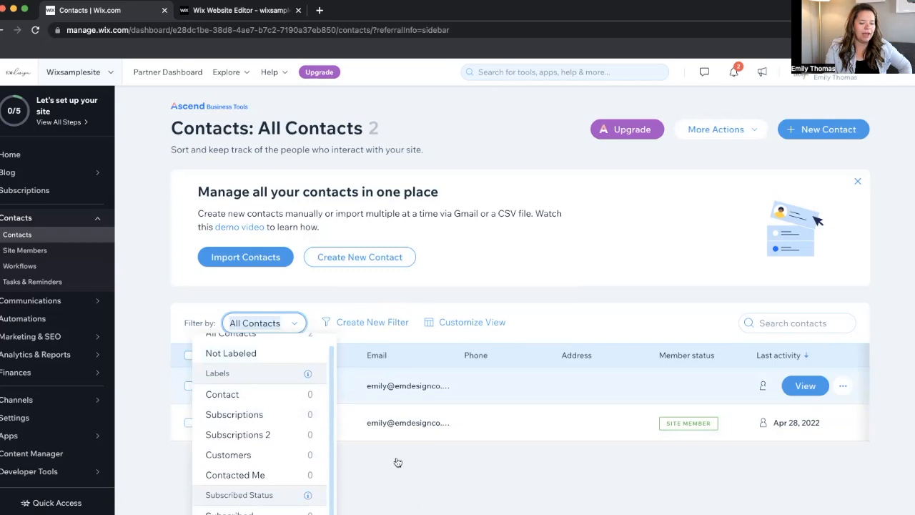
pyautogui.scroll(-1, 395, 457)
pyautogui.scroll(-1, 221, 428)
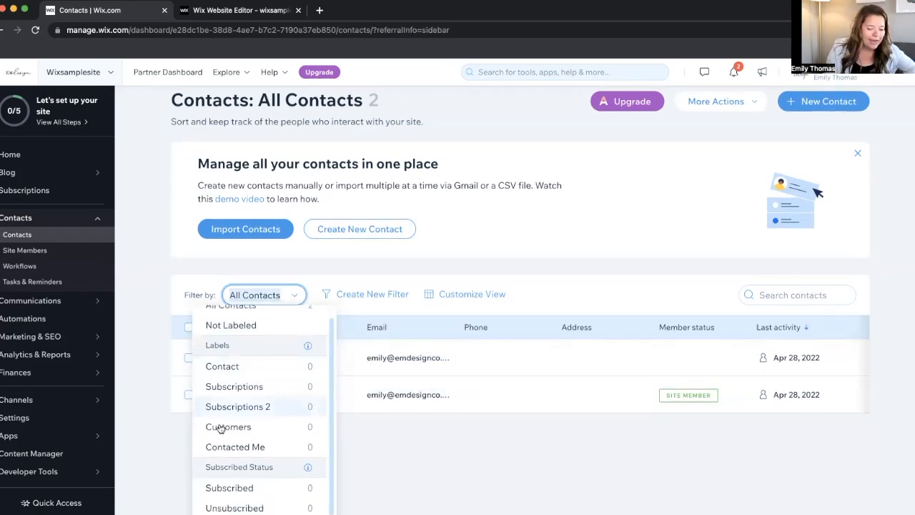
pyautogui.click(421, 447)
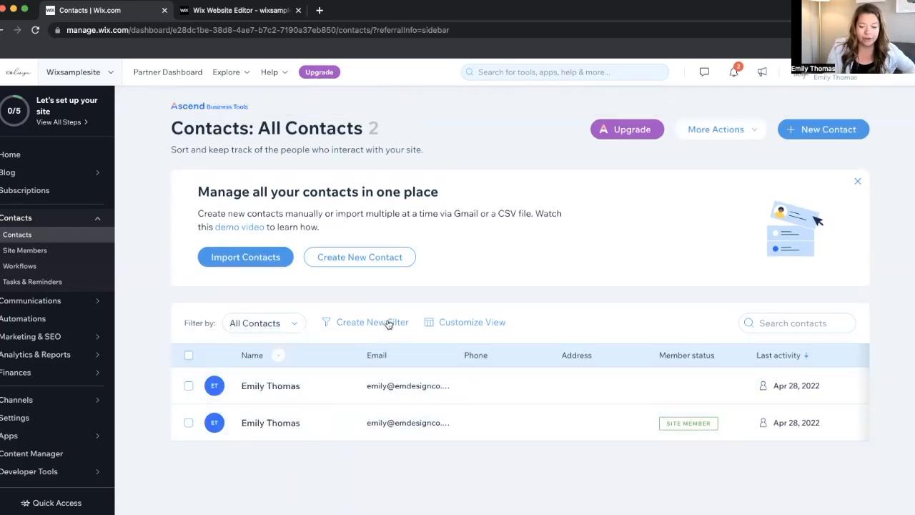
pyautogui.click(389, 324)
pyautogui.click(358, 363)
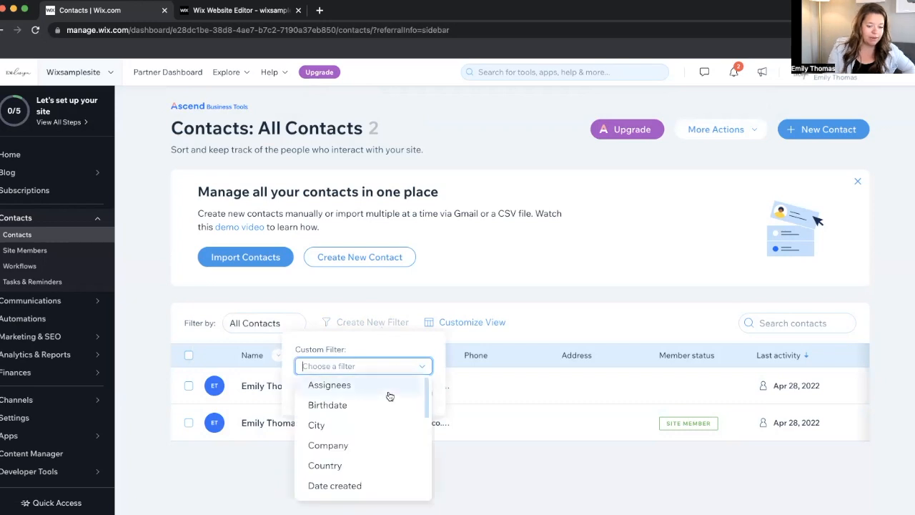
pyautogui.scroll(-6, 363, 464)
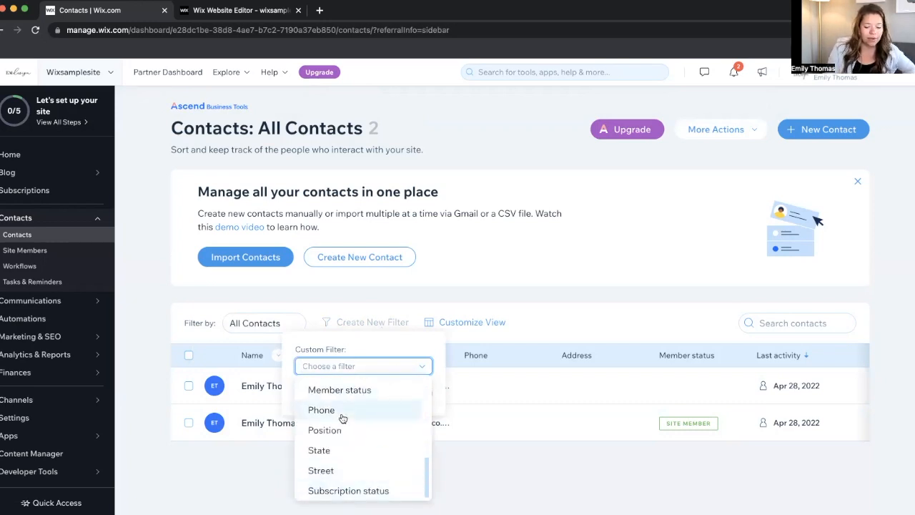
pyautogui.scroll(5, 342, 418)
pyautogui.scroll(-3, 335, 458)
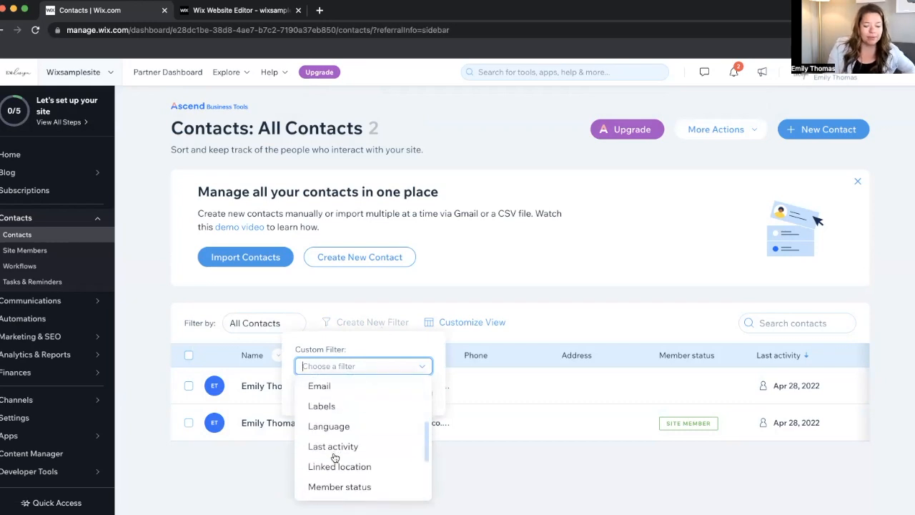
pyautogui.click(323, 405)
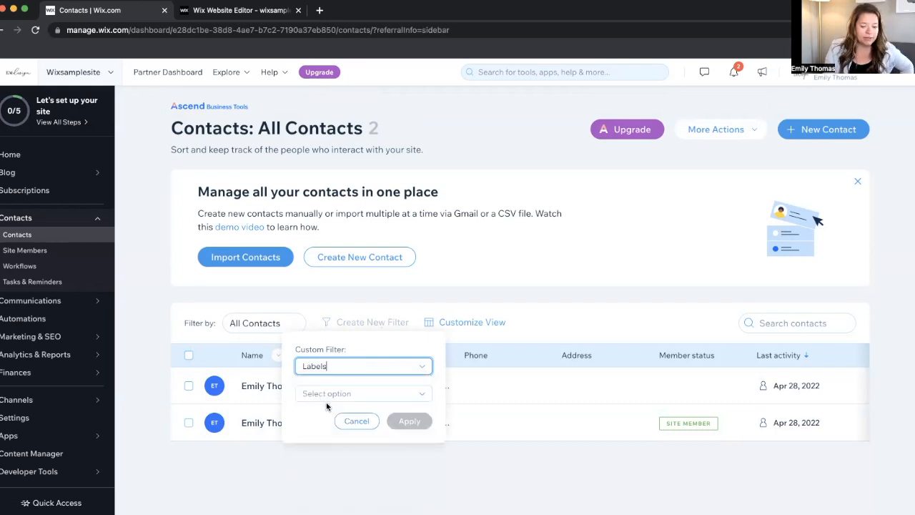
pyautogui.click(420, 394)
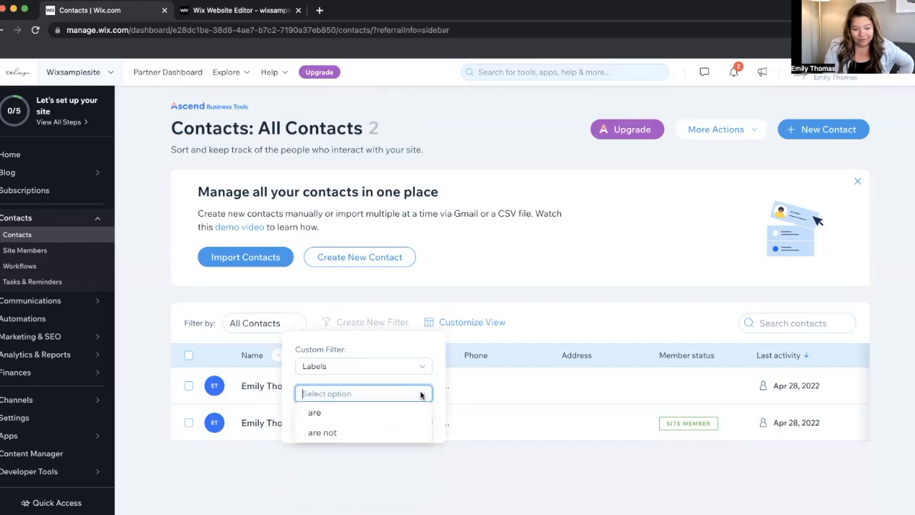
pyautogui.click(320, 414)
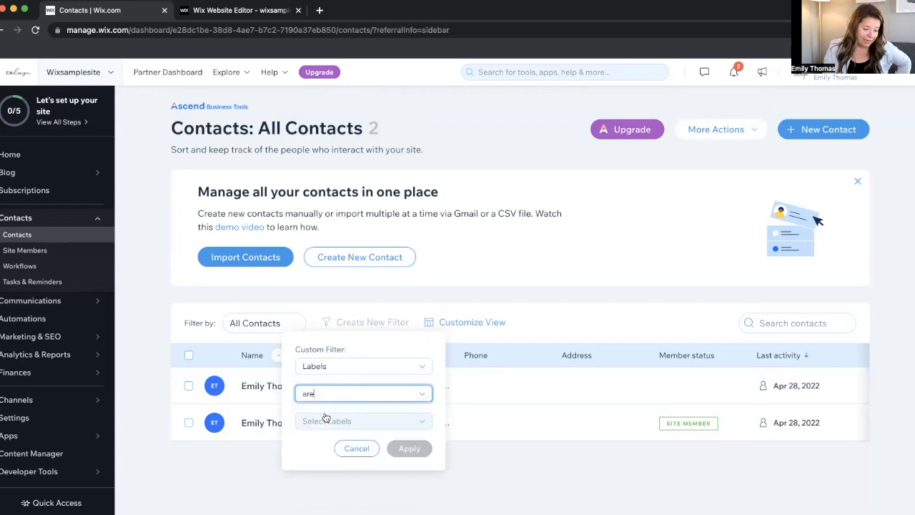
pyautogui.click(376, 420)
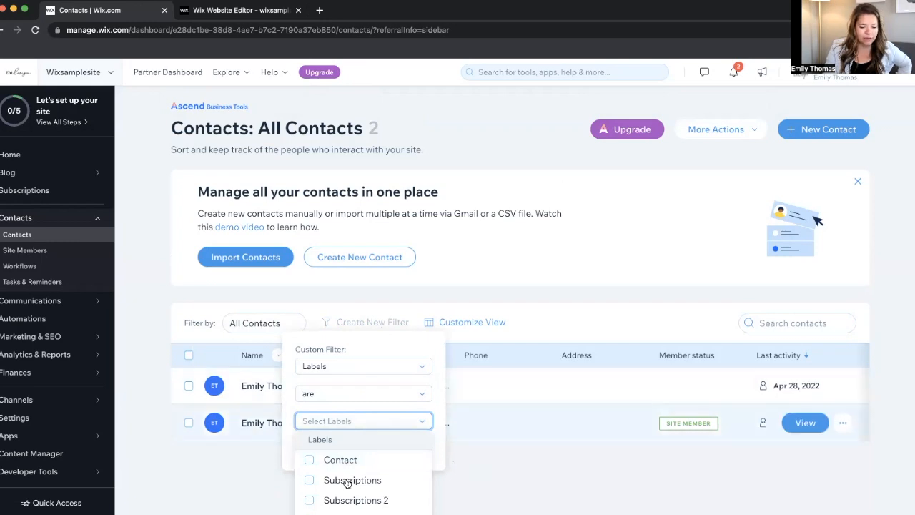
pyautogui.press('super+minus')
pyautogui.press('super+minus')
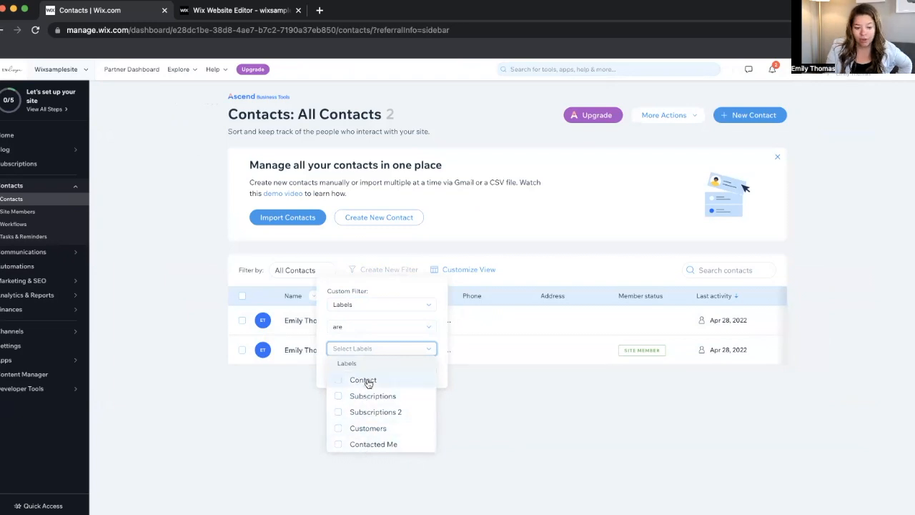
pyautogui.click(487, 432)
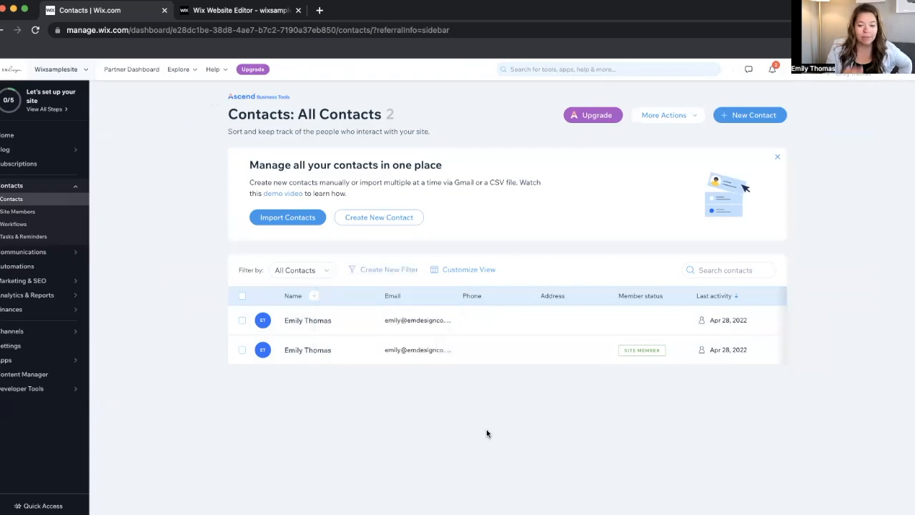
# Create a custom contacts filter for labels that are Conference and apply it to the contacts list.
pyautogui.click(284, 29)
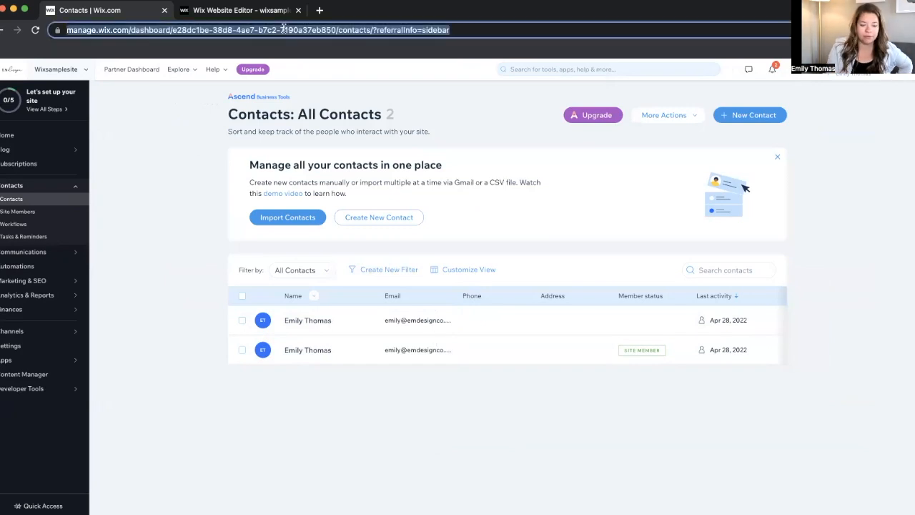
pyautogui.click(397, 269)
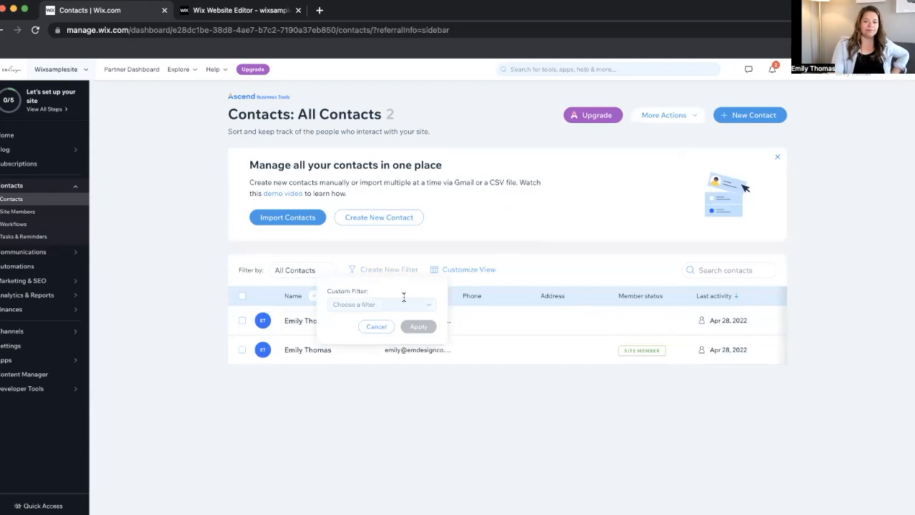
pyautogui.click(403, 300)
pyautogui.scroll(-3, 351, 361)
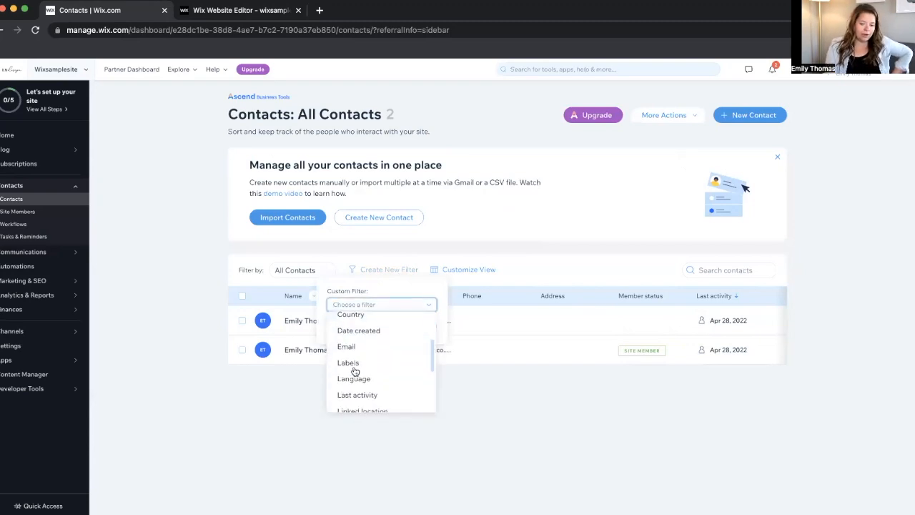
pyautogui.click(355, 368)
pyautogui.click(428, 326)
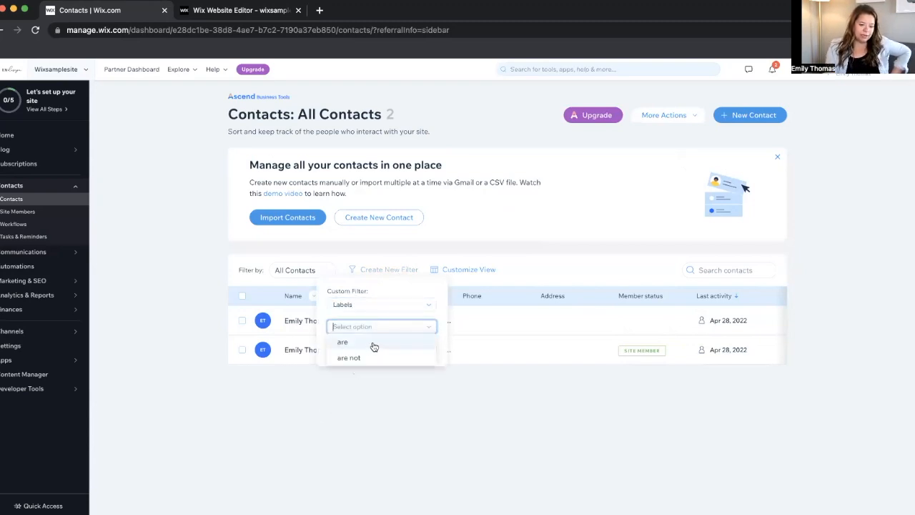
pyautogui.click(368, 343)
pyautogui.click(415, 350)
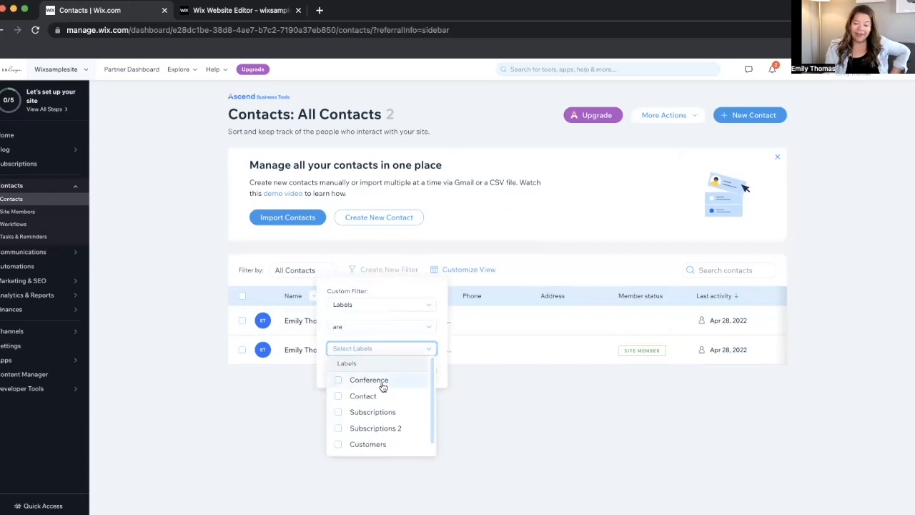
pyautogui.click(382, 386)
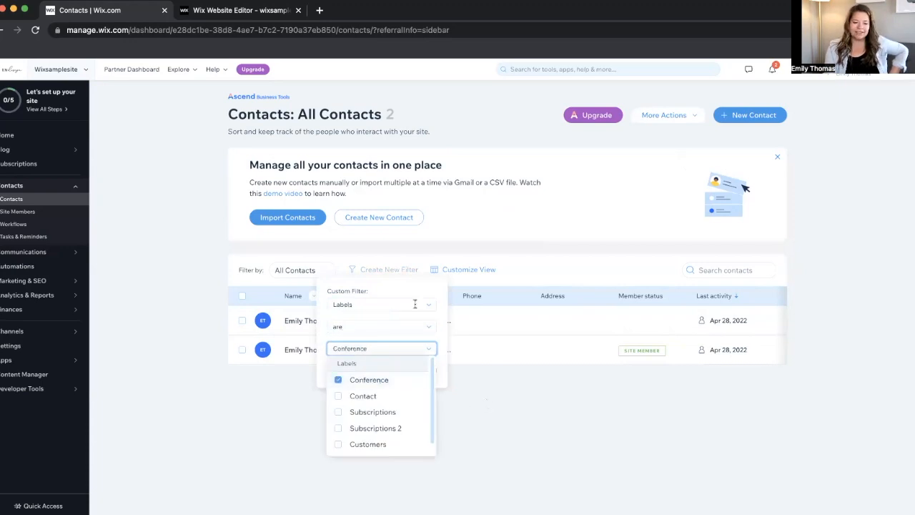
pyautogui.click(398, 321)
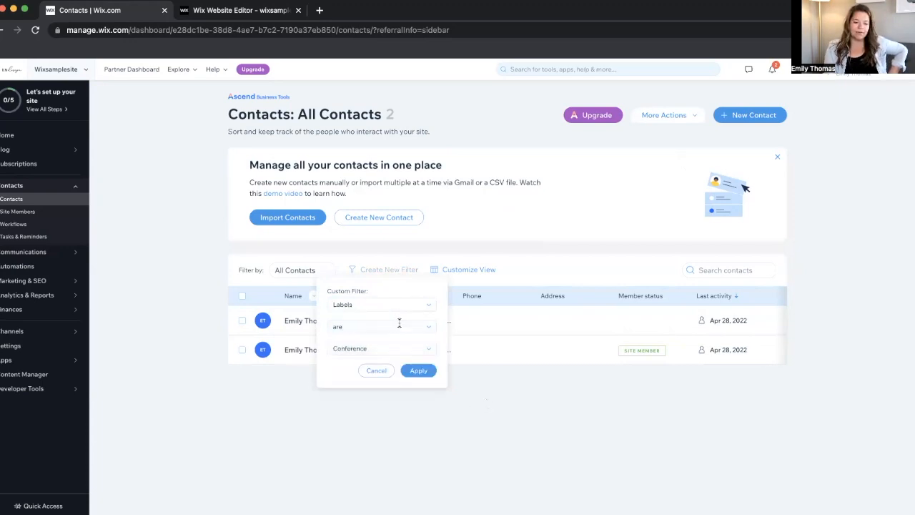
pyautogui.click(419, 371)
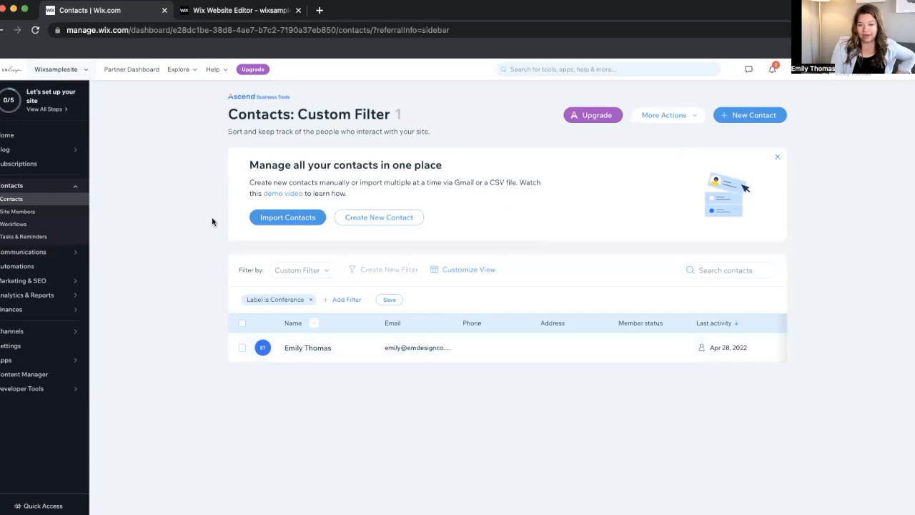
# Go to the Email Marketing dashboard and open the "This Is My First Email" draft campaign for editing.
pyautogui.press('super+equal')
pyautogui.press('super+equal')
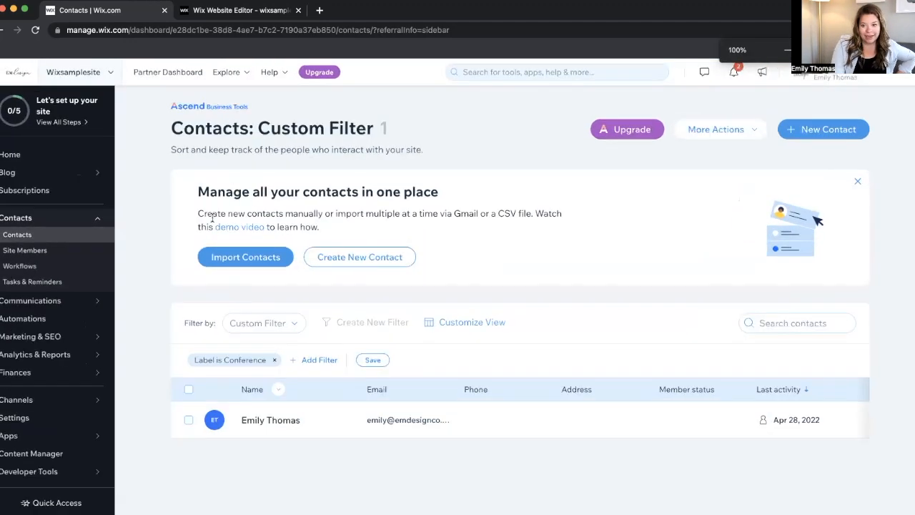
pyautogui.moveTo(100, 338)
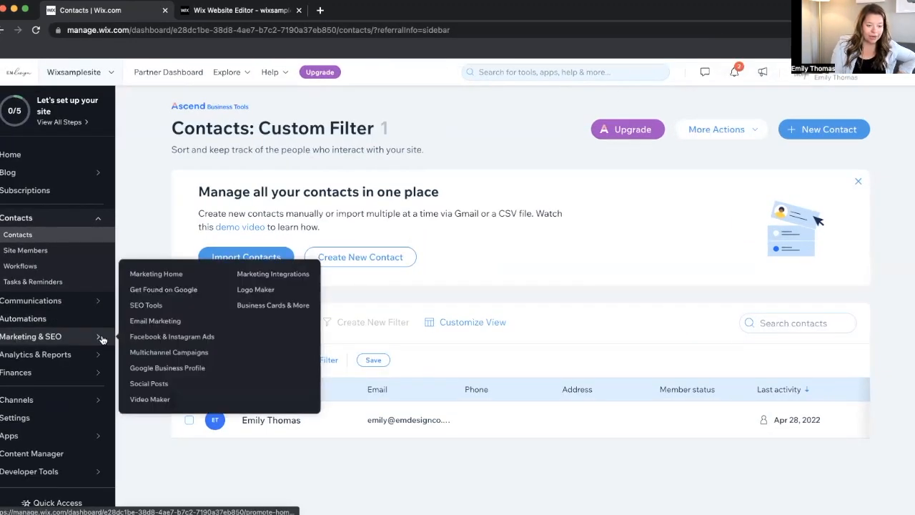
pyautogui.click(138, 318)
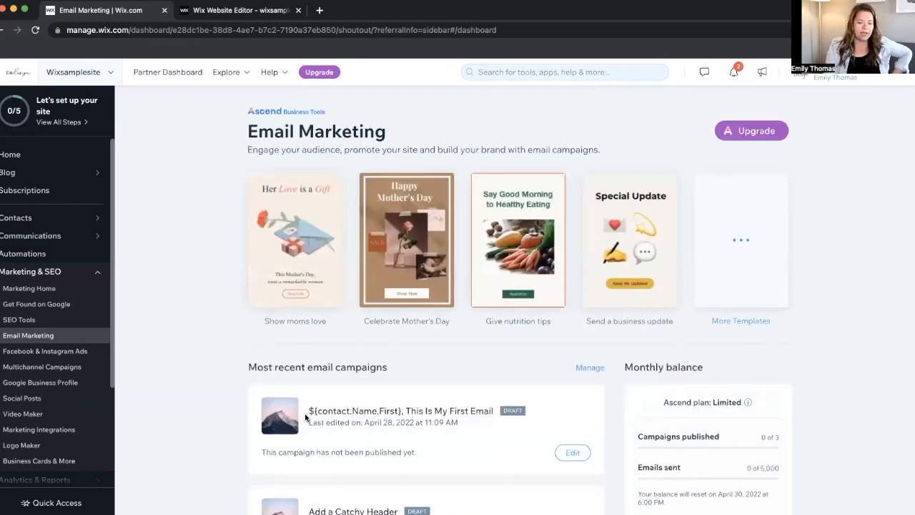
pyautogui.scroll(-2, 572, 447)
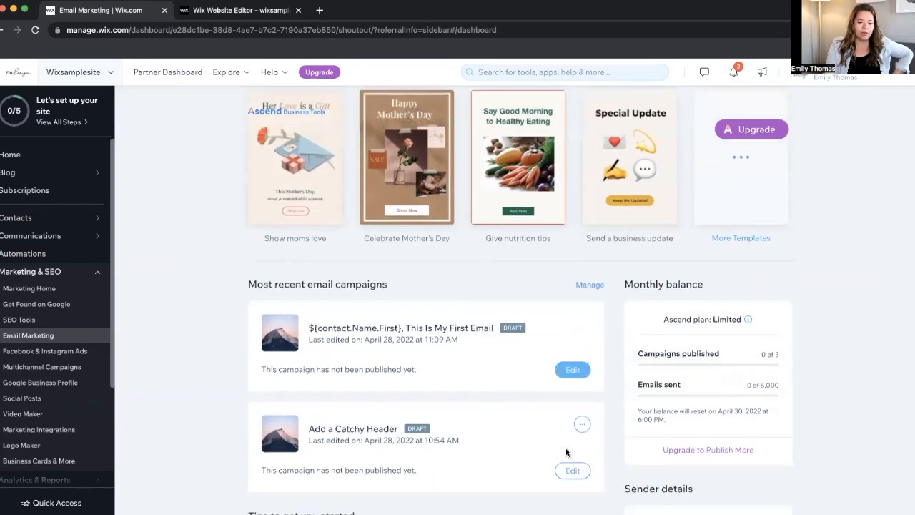
pyautogui.click(574, 402)
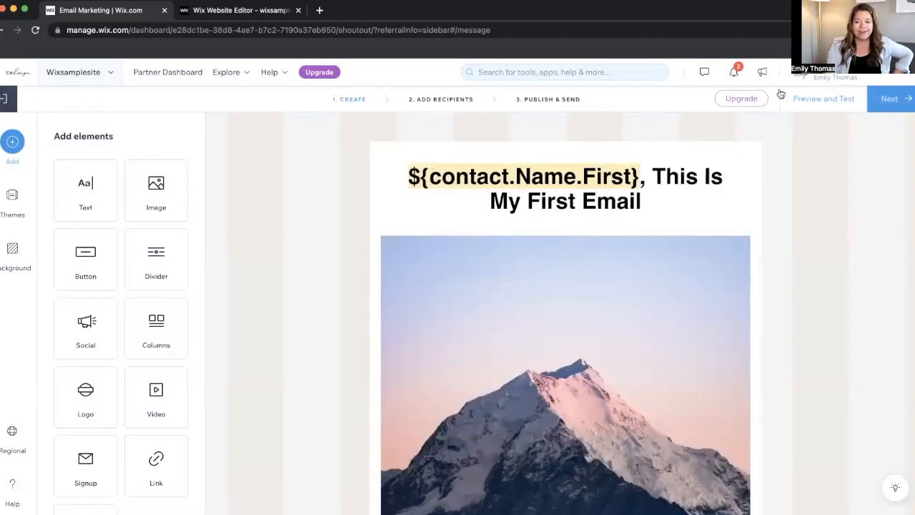
# Add the Conference label as the campaign's recipients and continue to the publish and send stage.
pyautogui.click(870, 100)
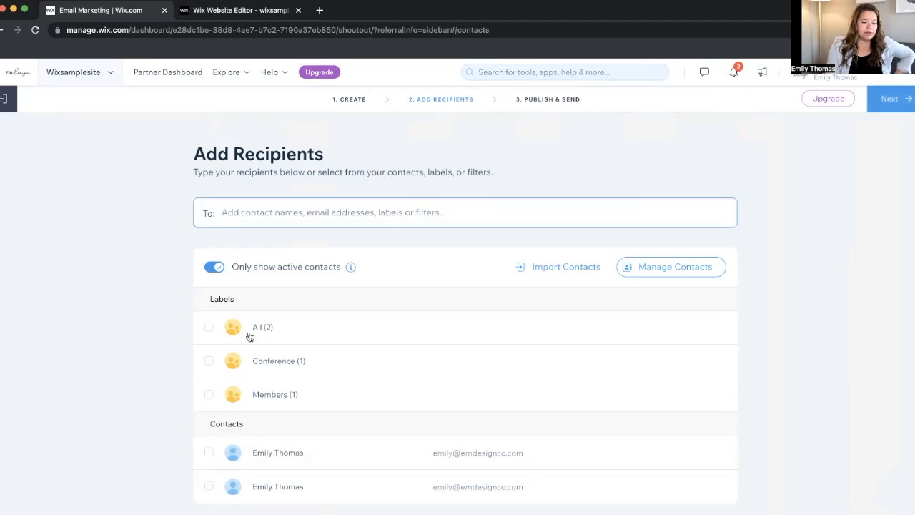
pyautogui.click(208, 362)
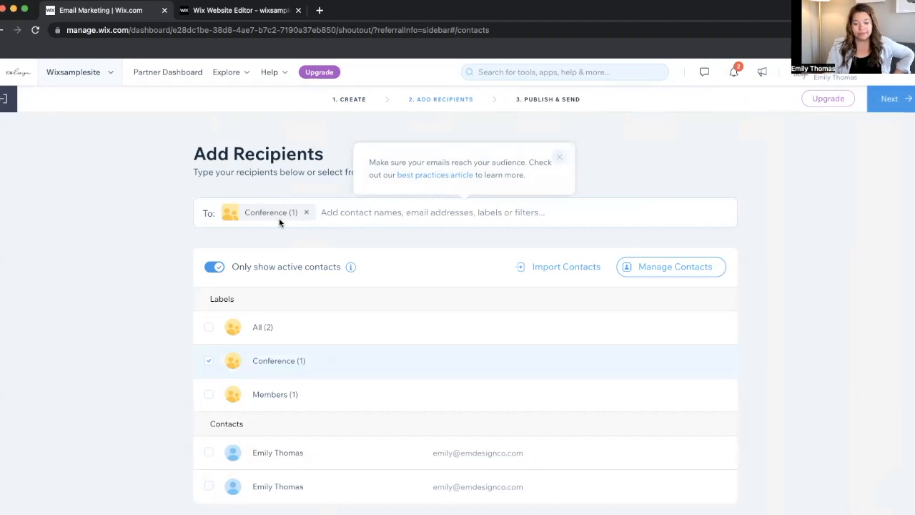
pyautogui.click(890, 100)
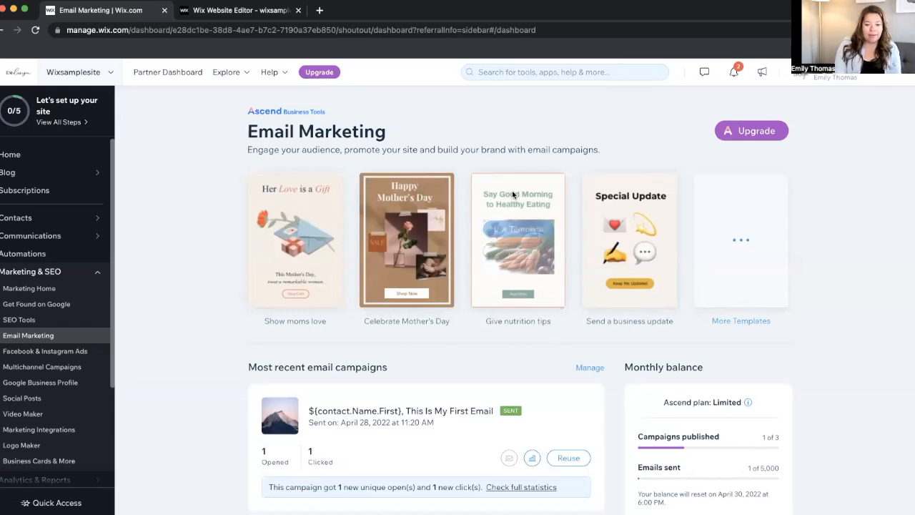
# Open the statistics of the sent "This Is My First Email" campaign and examine its delivered, opened and clicked rates.
pyautogui.scroll(-1, 419, 375)
pyautogui.scroll(-2, 419, 375)
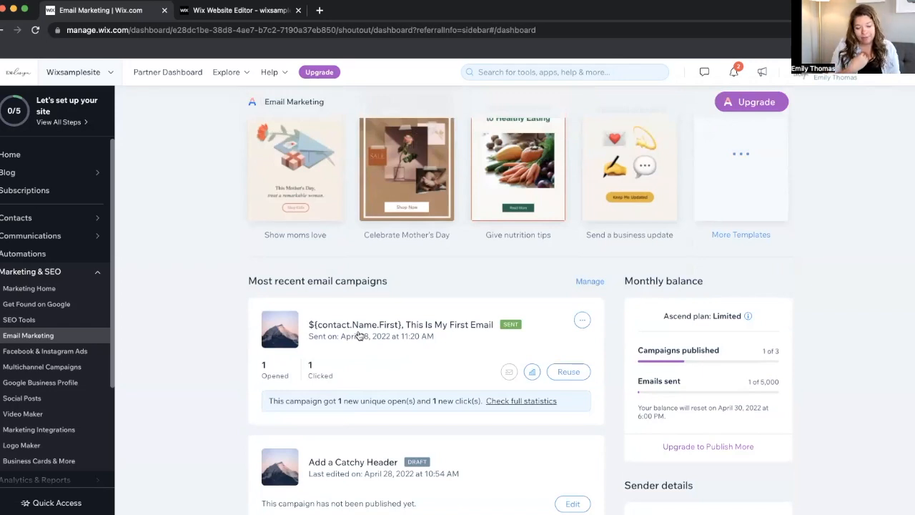
pyautogui.click(366, 323)
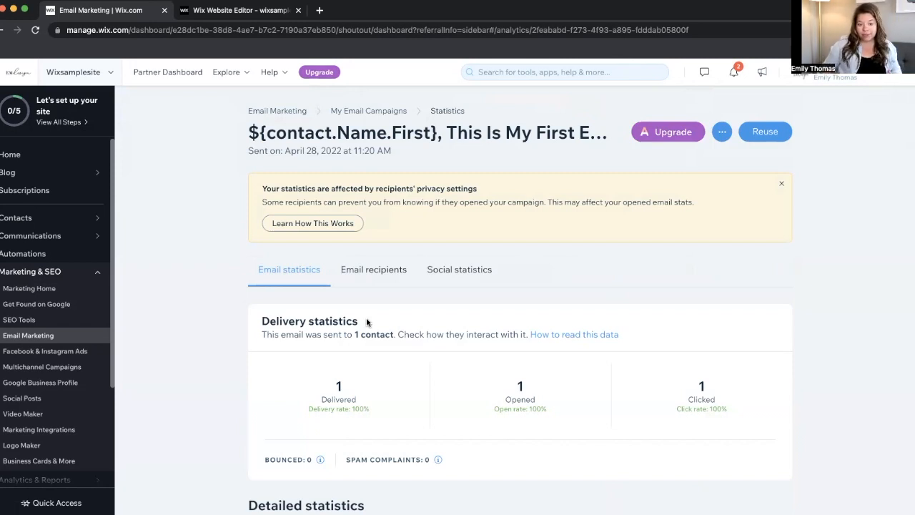
pyautogui.scroll(-3, 366, 322)
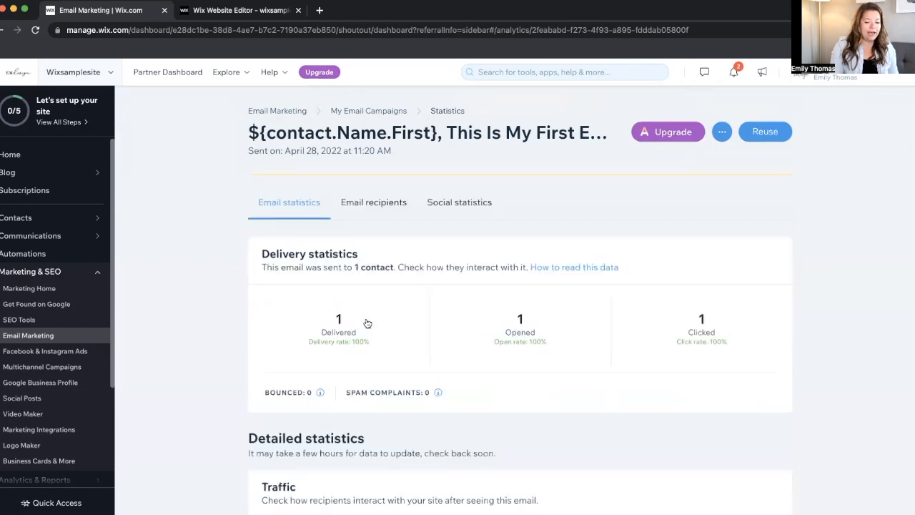
pyautogui.moveTo(327, 283)
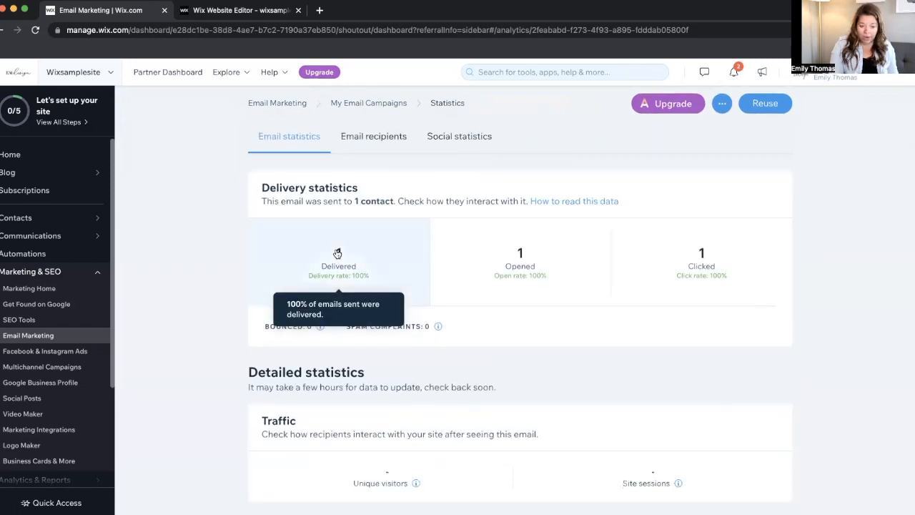
pyautogui.moveTo(549, 274)
pyautogui.moveTo(759, 234)
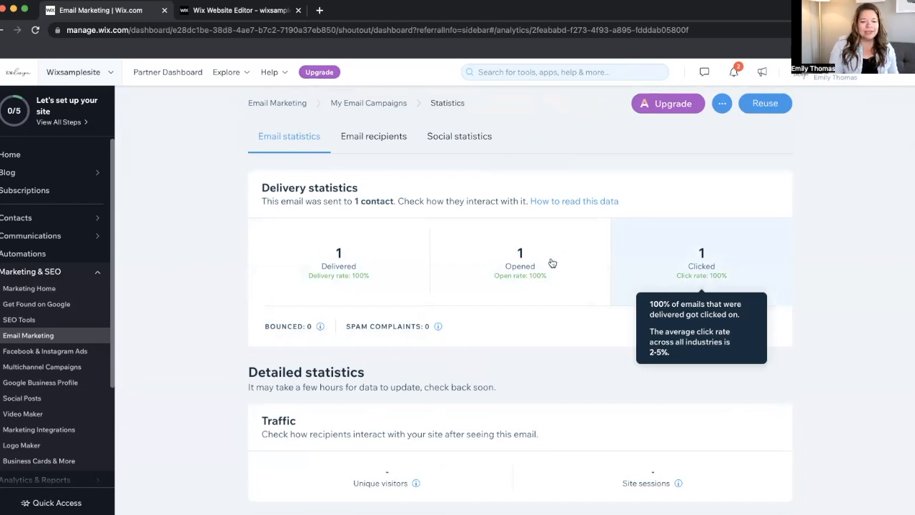
# Review the campaign's email recipients filtered by Delivered, by Opened and by Clicked.
pyautogui.click(372, 137)
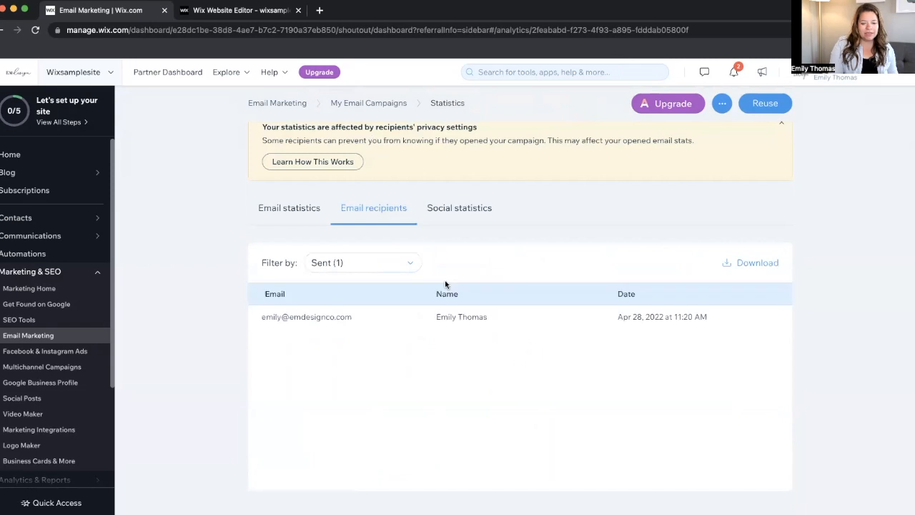
pyautogui.click(386, 262)
pyautogui.click(364, 301)
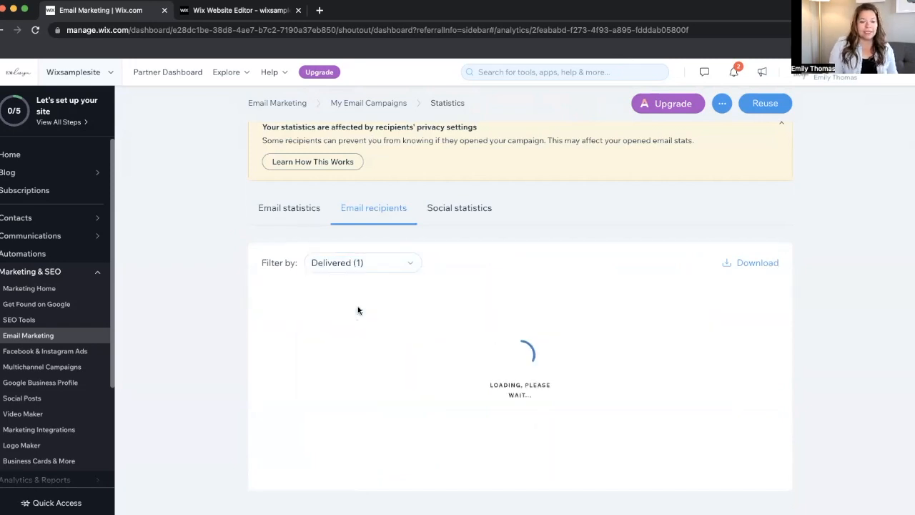
pyautogui.click(415, 263)
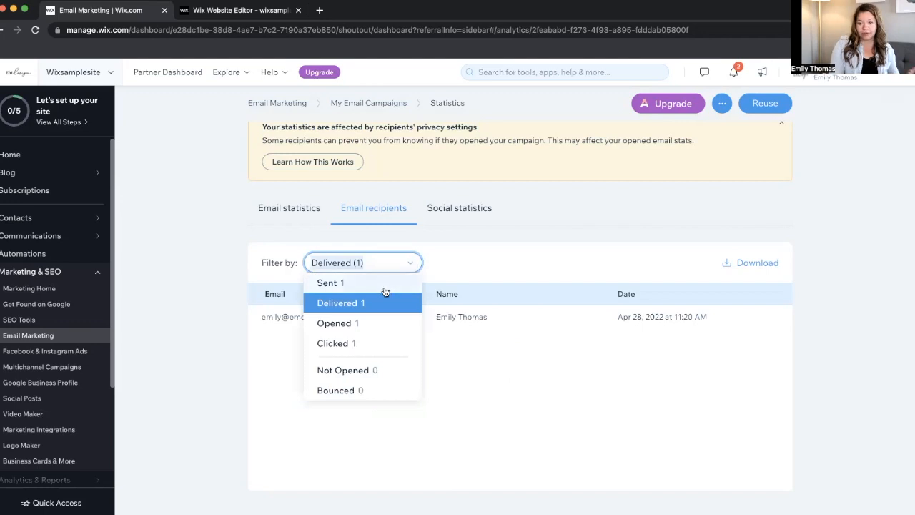
pyautogui.click(334, 324)
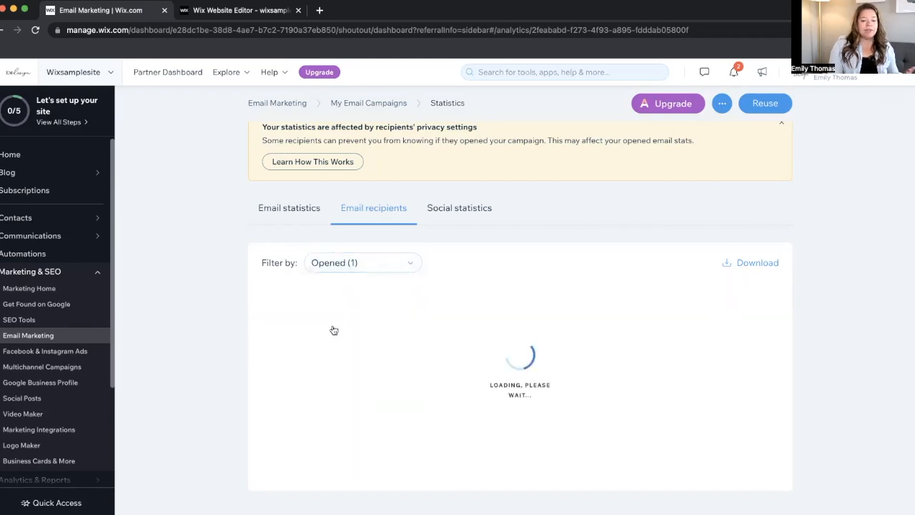
pyautogui.click(415, 263)
pyautogui.click(367, 345)
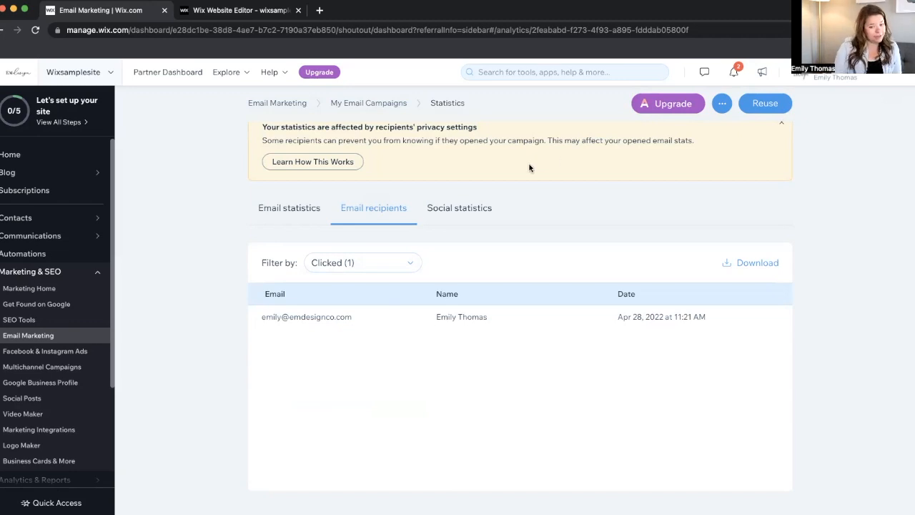
# Look over the campaign's social statistics, including the social media sharing options and web and social figures.
pyautogui.click(459, 207)
pyautogui.scroll(-3, 449, 391)
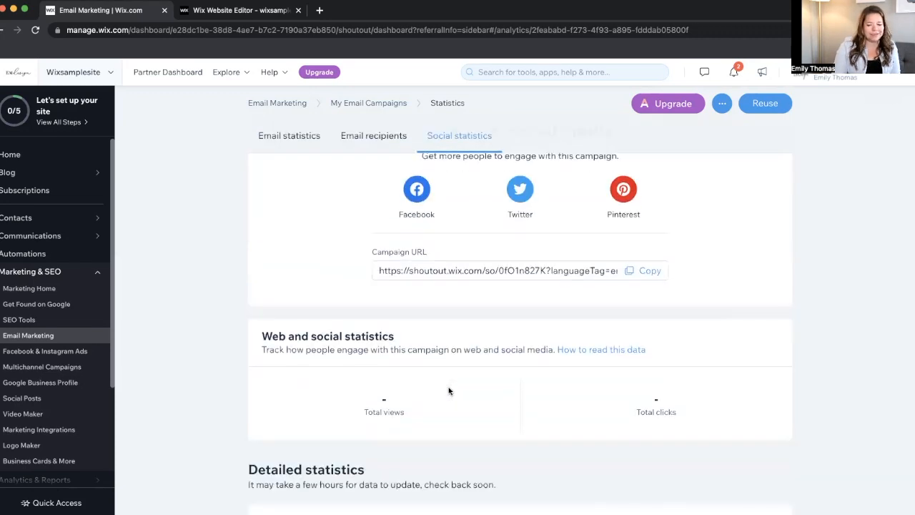
pyautogui.scroll(4, 509, 305)
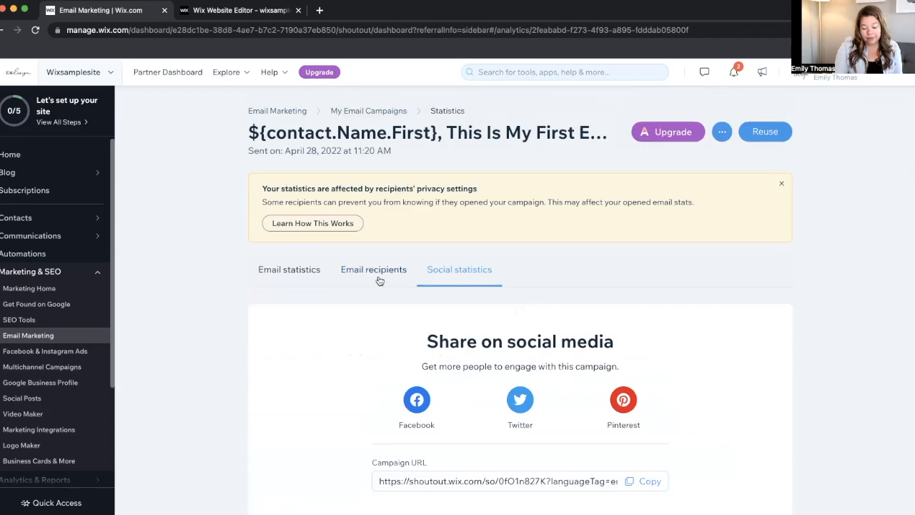
# Filter the campaign's email recipients by Opened and download that list as a CSV file.
pyautogui.click(380, 281)
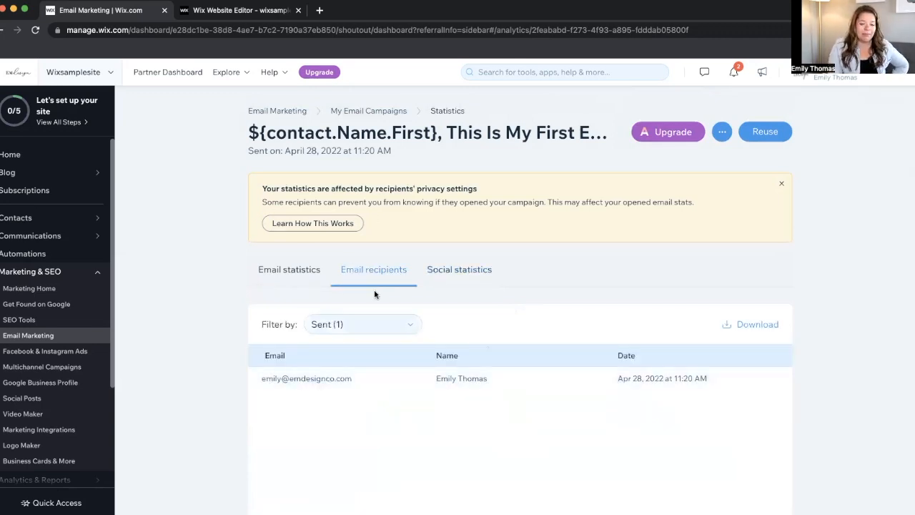
pyautogui.click(369, 326)
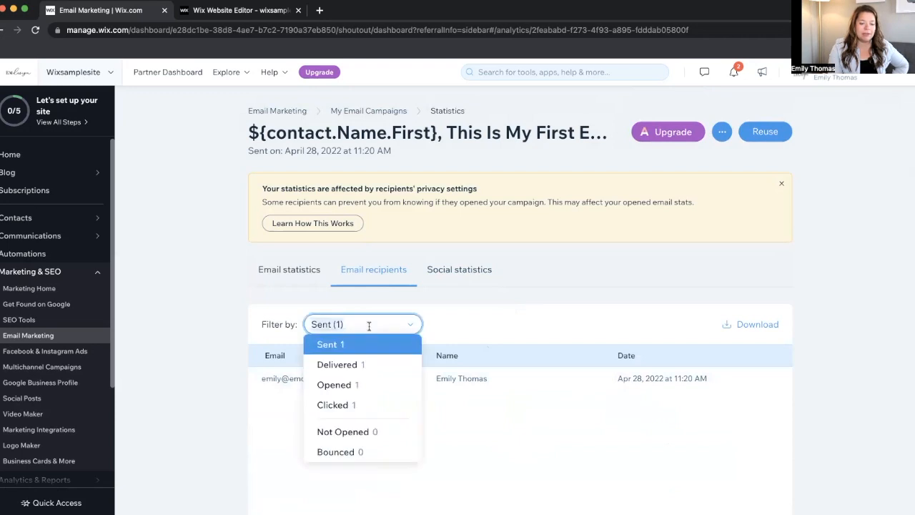
pyautogui.click(371, 388)
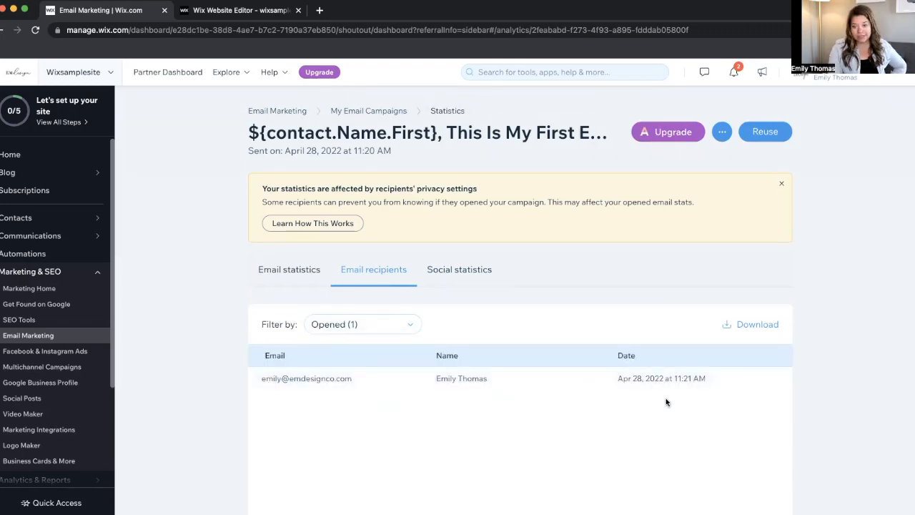
pyautogui.click(732, 326)
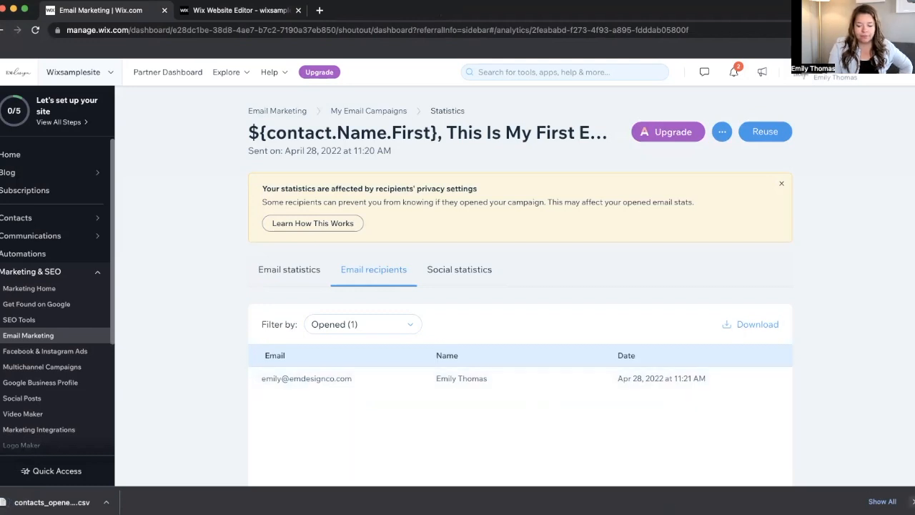
pyautogui.click(913, 502)
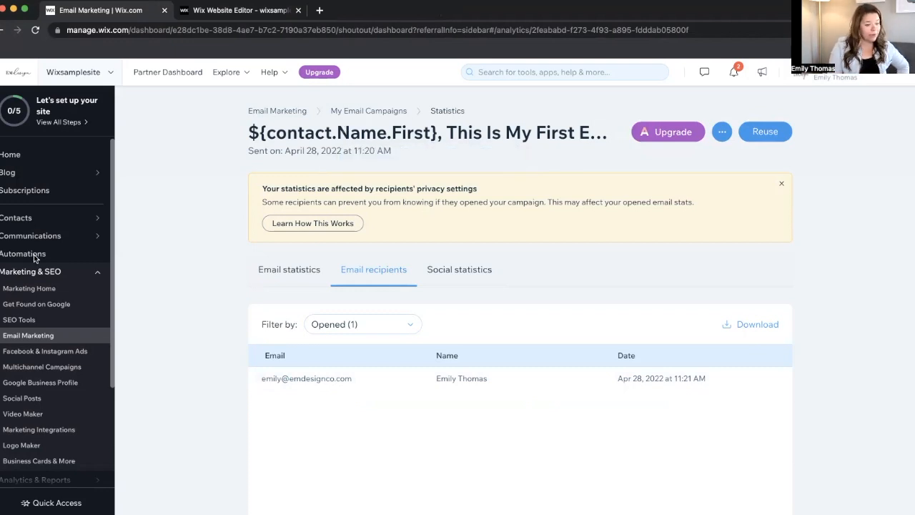
# Return to the Email Marketing dashboard and look at the suggested campaign templates.
pyautogui.click(276, 112)
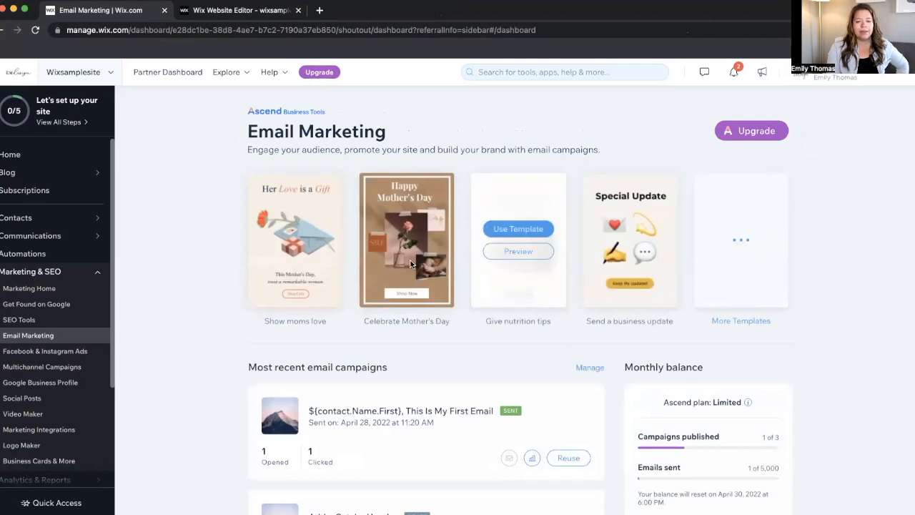
pyautogui.moveTo(292, 230)
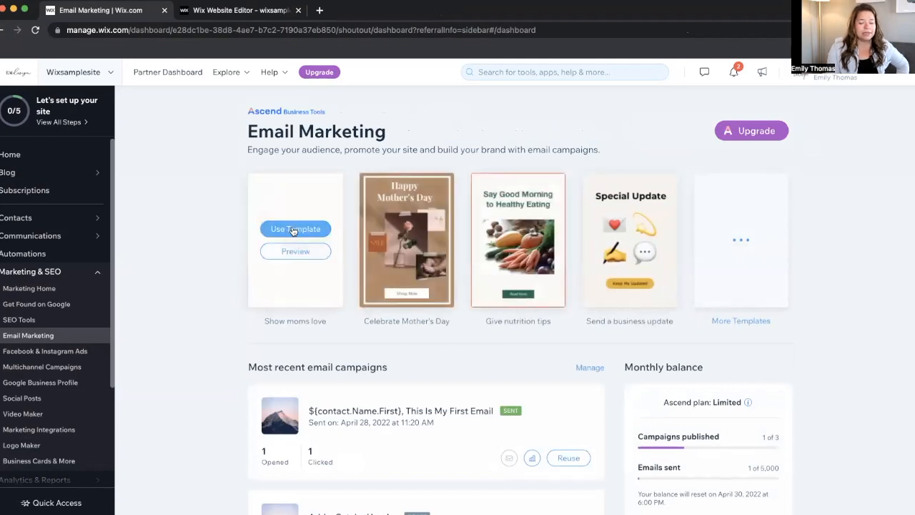
# Start a new campaign from the "Show moms love" template, look over its design and continue to adding recipients.
pyautogui.click(292, 230)
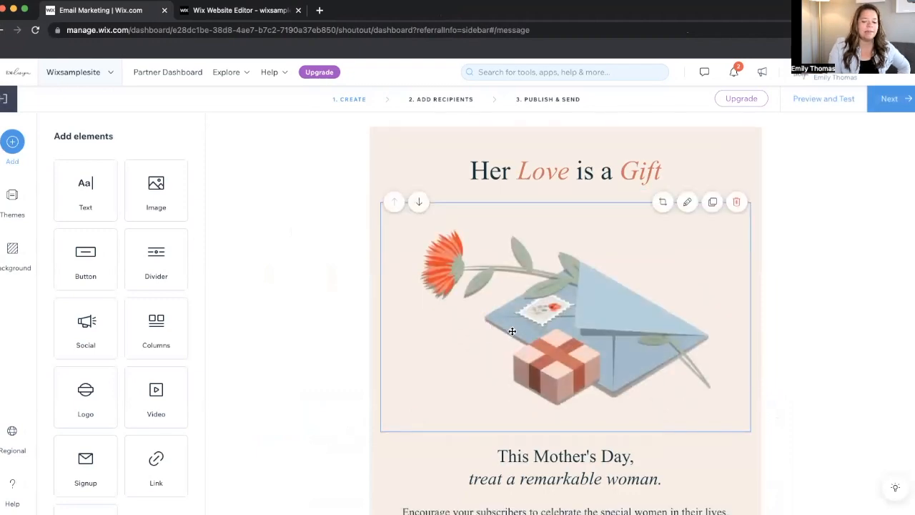
pyautogui.scroll(-4, 512, 331)
pyautogui.scroll(4, 512, 331)
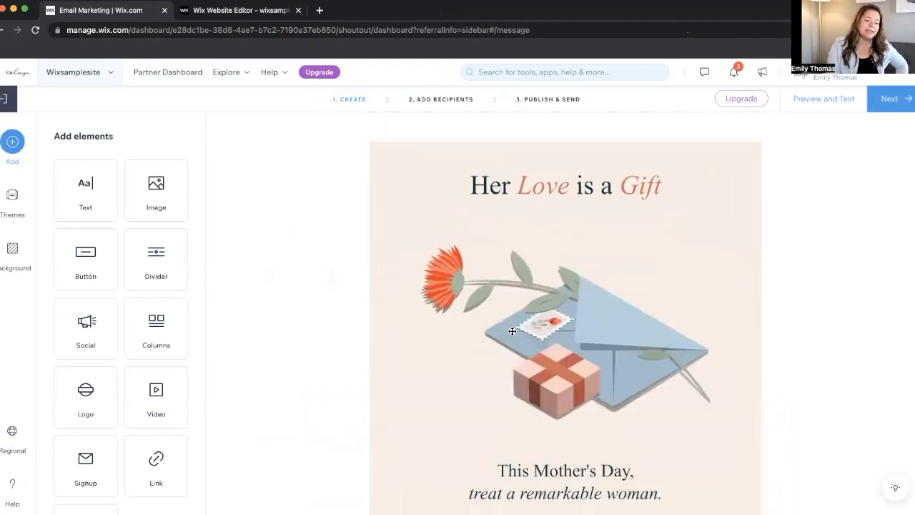
pyautogui.click(894, 100)
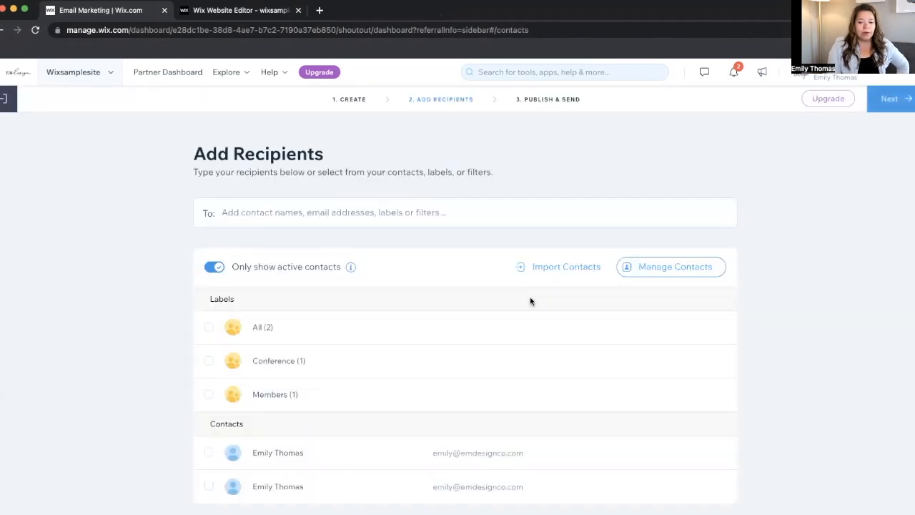
# Start a contact import from a CSV file and proceed past the preparation stage to the file upload.
pyautogui.click(563, 268)
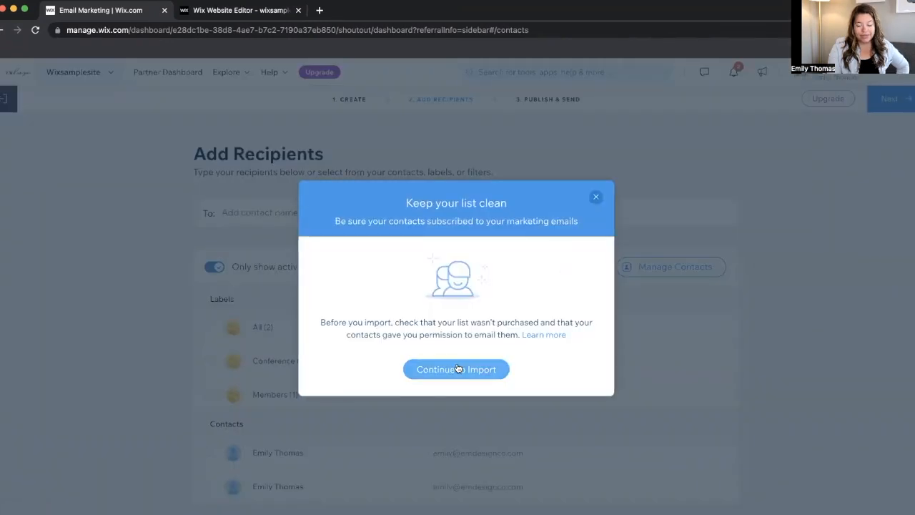
pyautogui.click(458, 369)
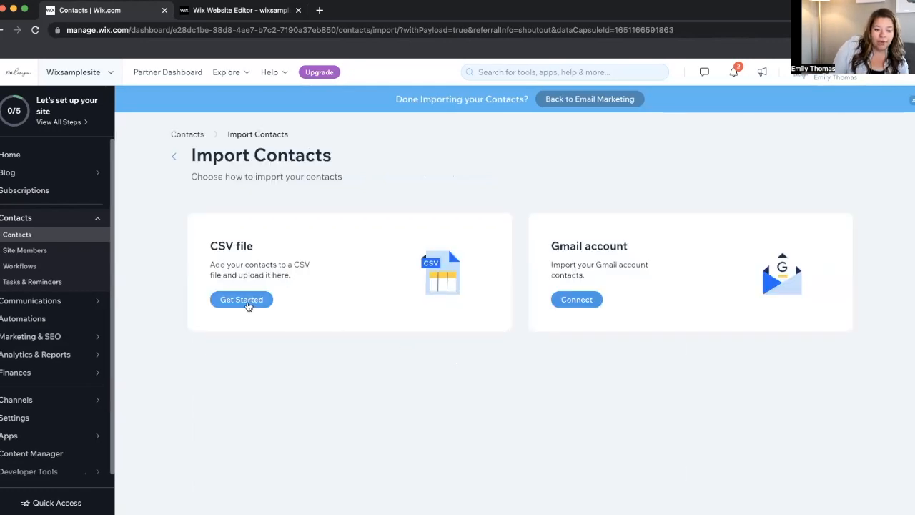
pyautogui.click(247, 303)
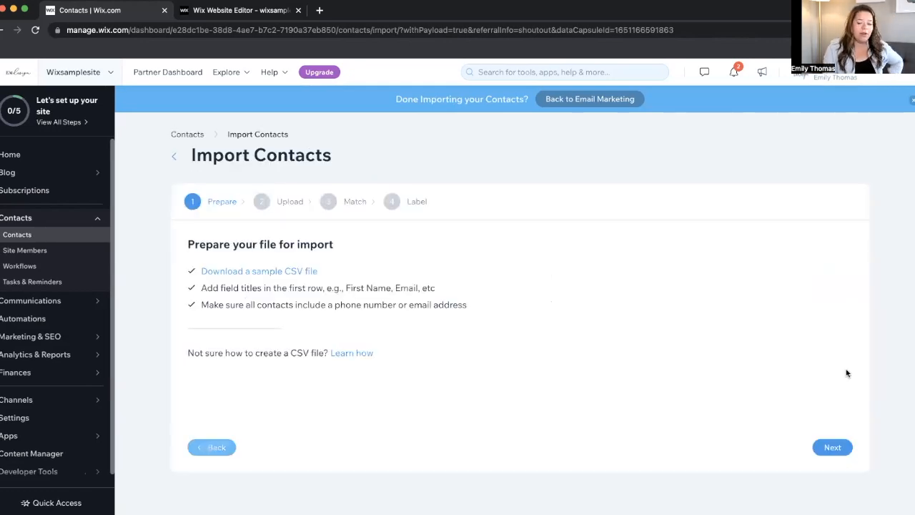
pyautogui.click(823, 449)
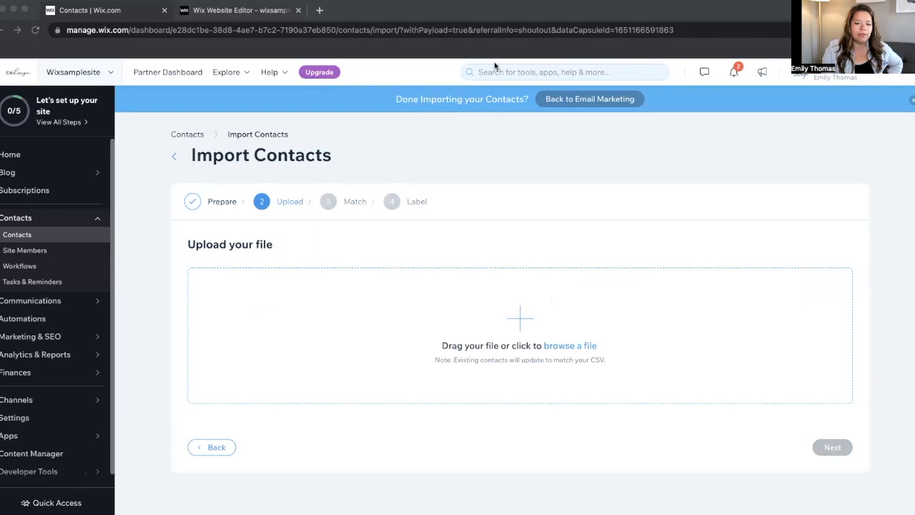
# Upload contacts_opened_20220428172235.csv, mark its contacts as subscribers and continue to field matching.
pyautogui.moveTo(494, 65); pyautogui.dragTo(421, 349)
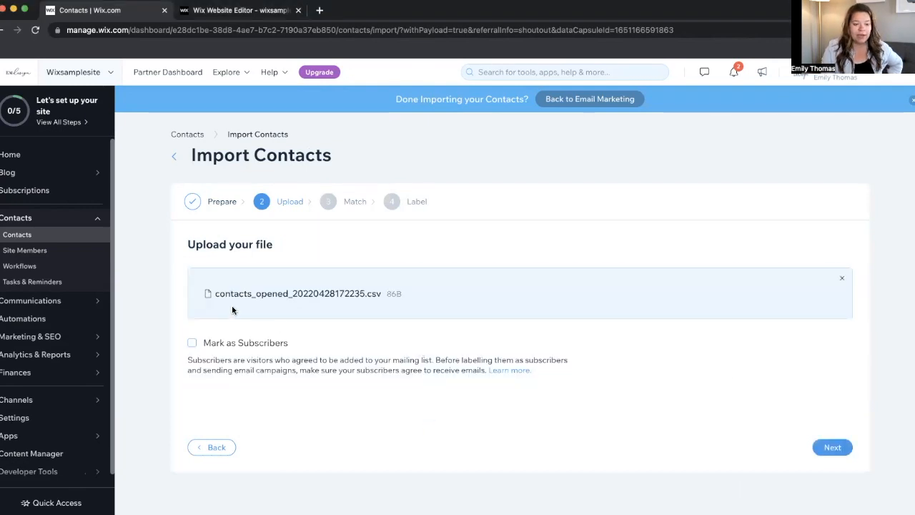
pyautogui.click(191, 343)
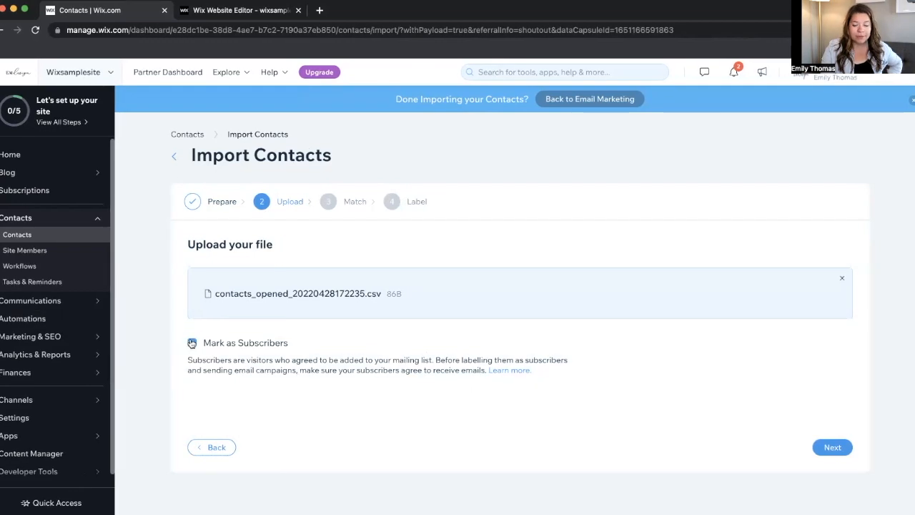
pyautogui.click(838, 449)
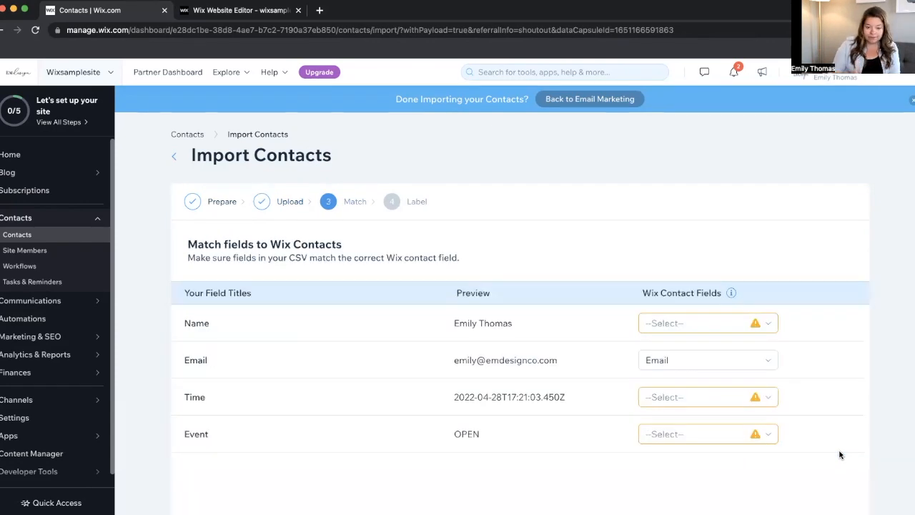
# Match the CSV's Name field to First Name, leave Time and Event unmatched, and continue to labelling.
pyautogui.click(687, 325)
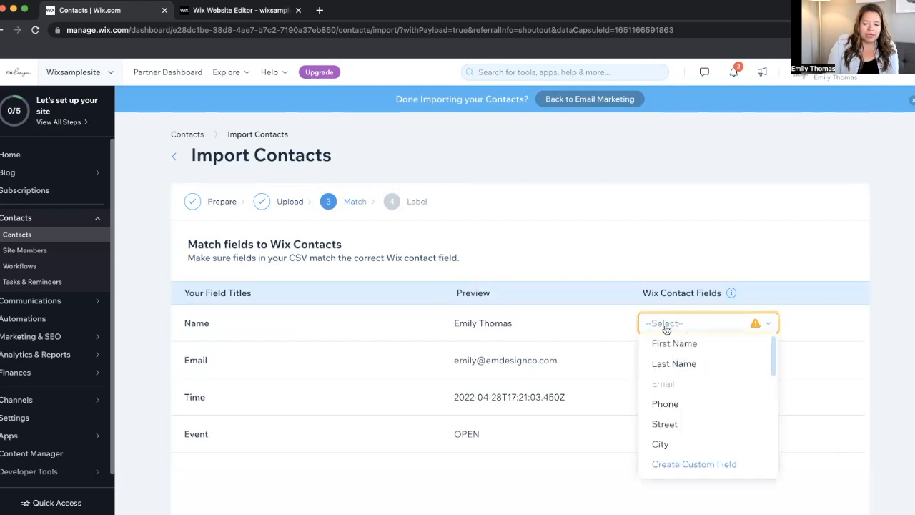
pyautogui.click(670, 344)
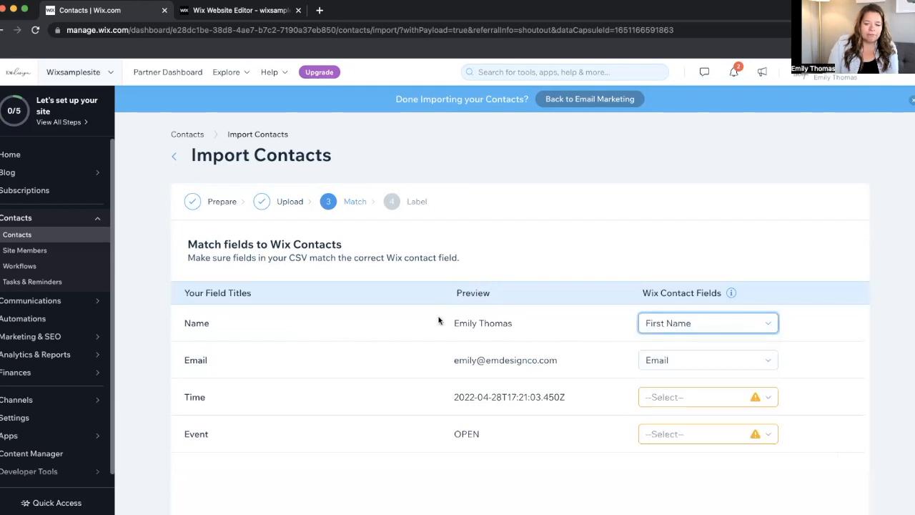
pyautogui.click(657, 405)
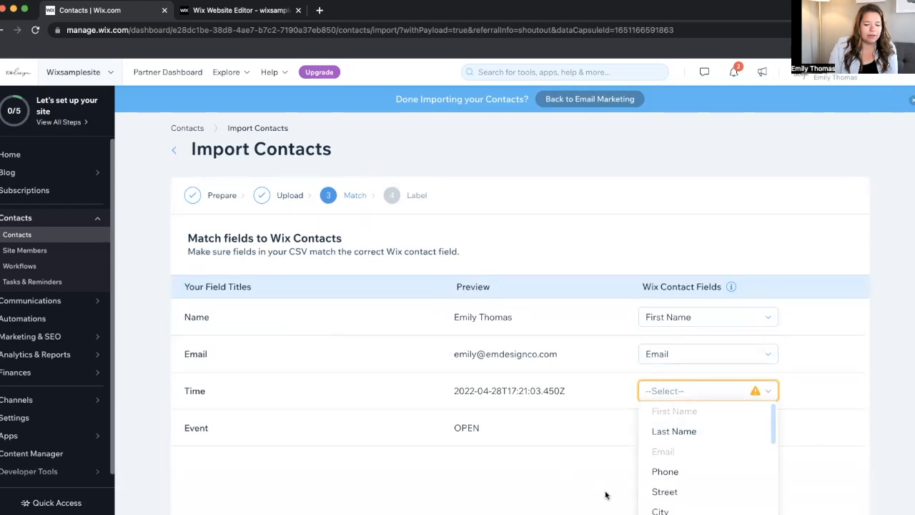
pyautogui.scroll(-1, 605, 496)
pyautogui.scroll(-2, 705, 384)
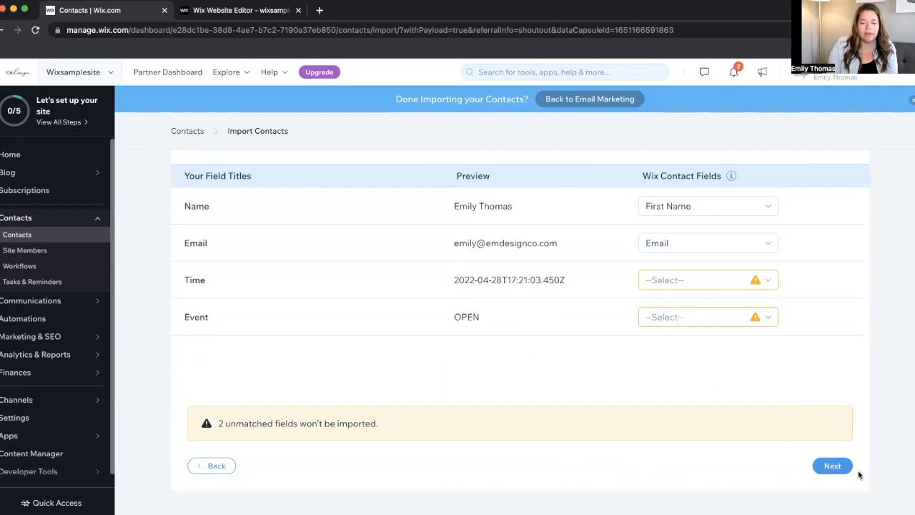
pyautogui.click(830, 465)
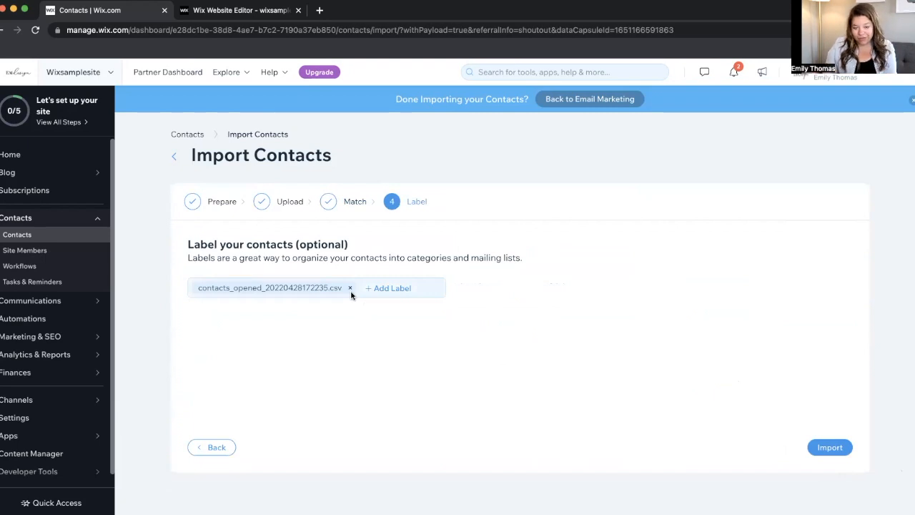
# Replace the default file-name label with a new label "Opened Initial Email" and complete the contact import.
pyautogui.click(350, 288)
pyautogui.click(260, 288)
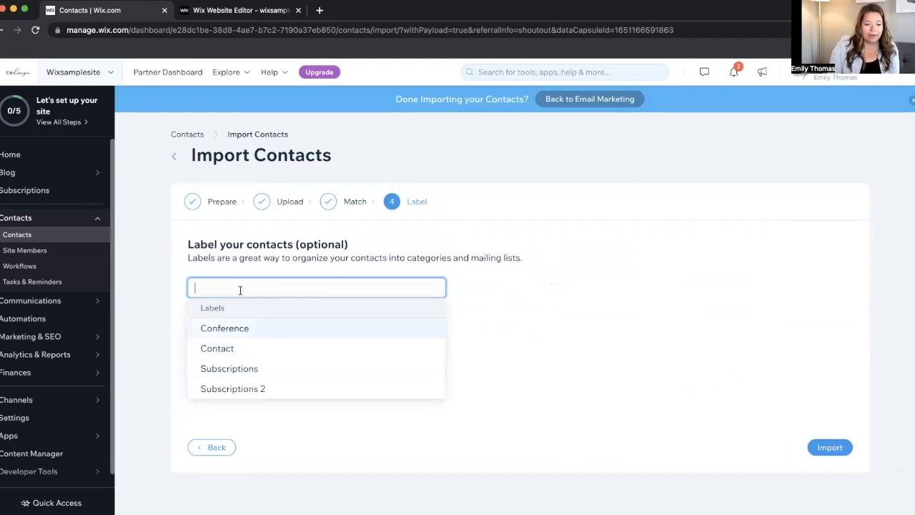
pyautogui.write('Opened')
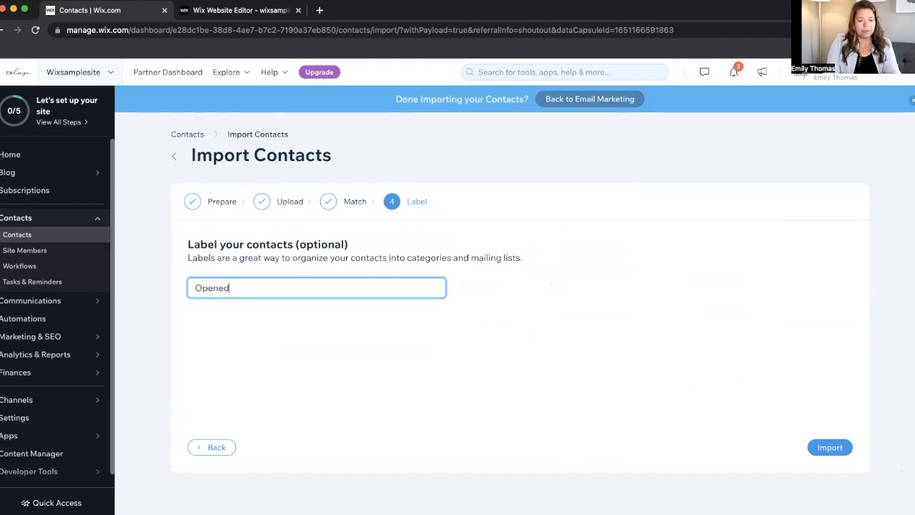
pyautogui.write(' Initial')
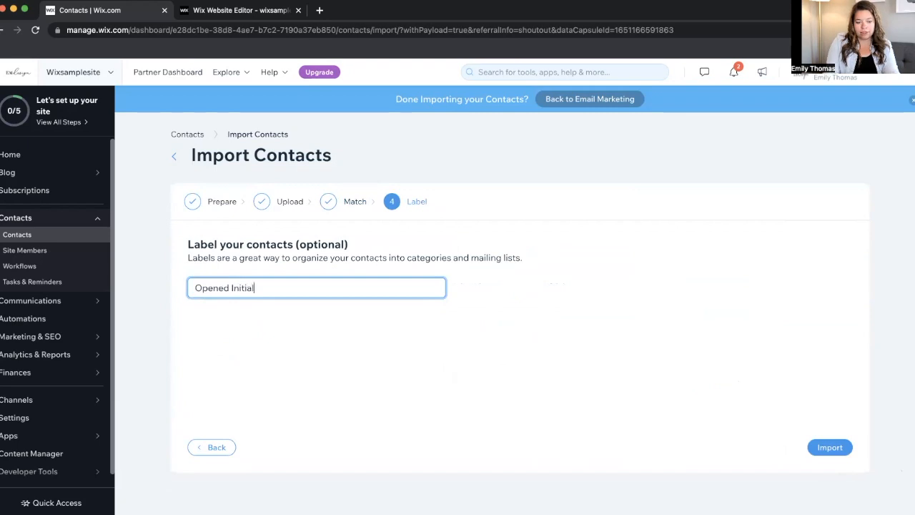
pyautogui.write(' Email')
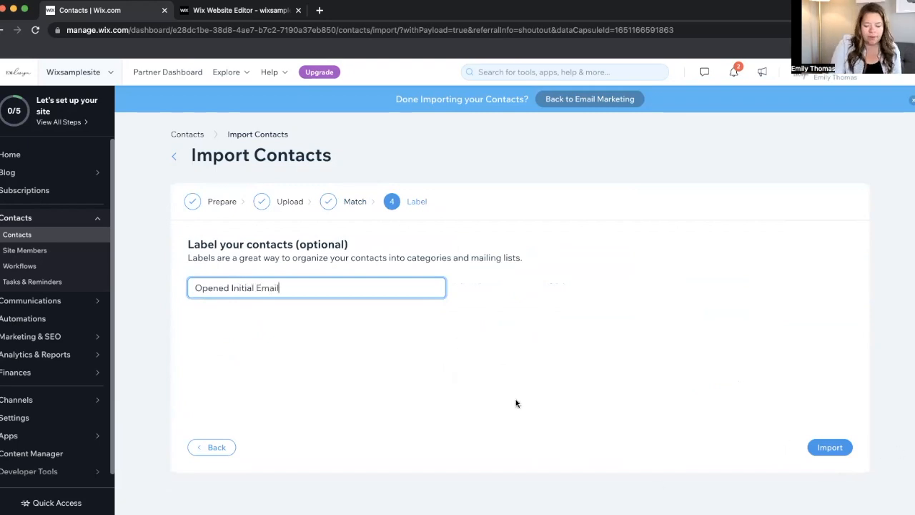
pyautogui.press('Return')
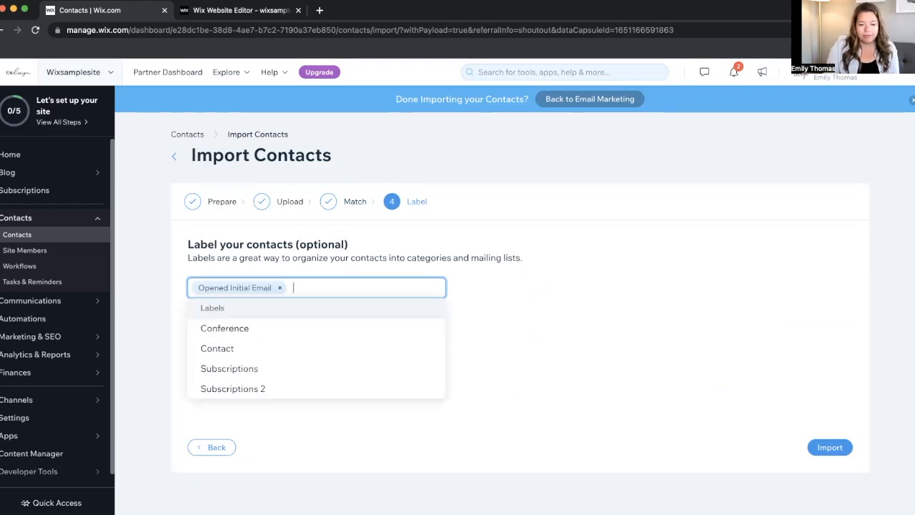
pyautogui.click(830, 447)
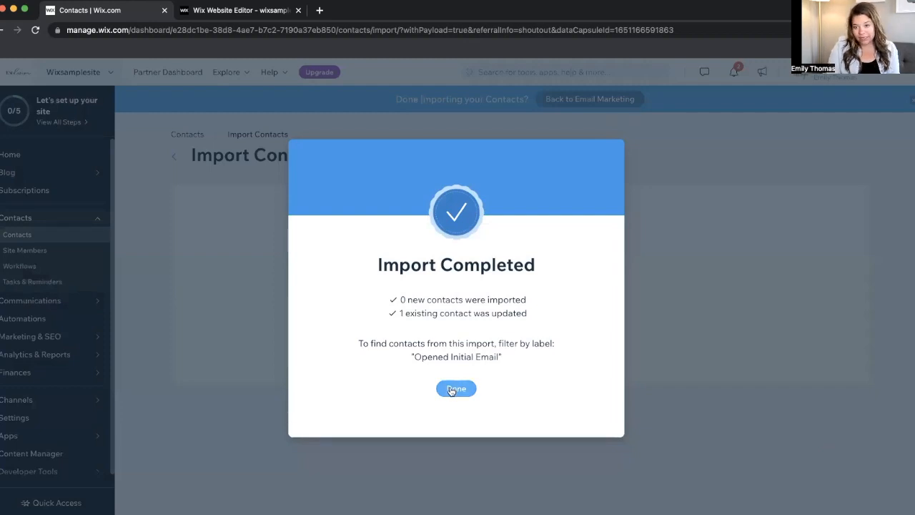
pyautogui.click(452, 391)
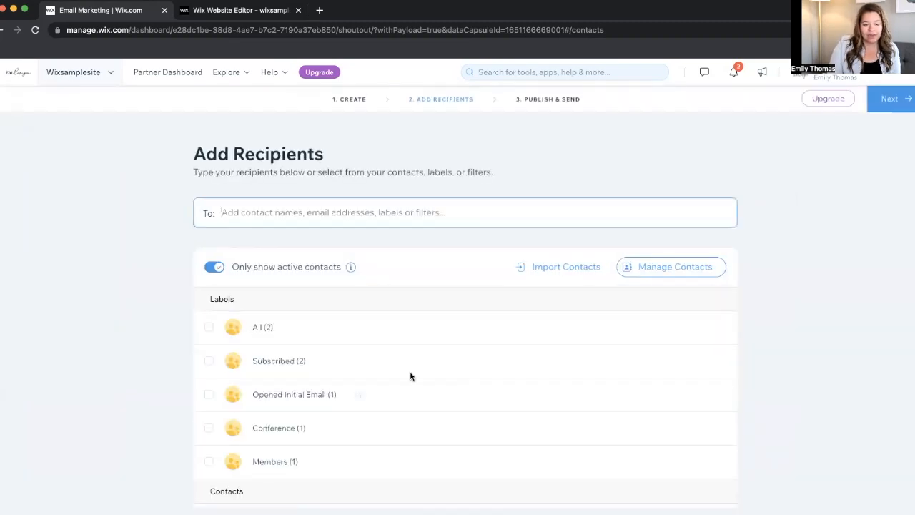
# Add the "Opened Initial Email" label as the campaign's recipients and continue to Publish & Send.
pyautogui.click(219, 393)
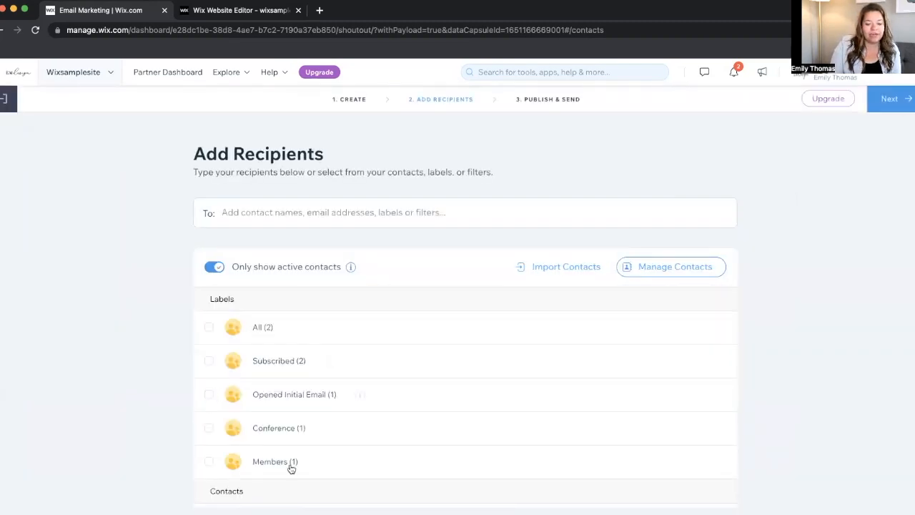
pyautogui.scroll(-2, 652, 331)
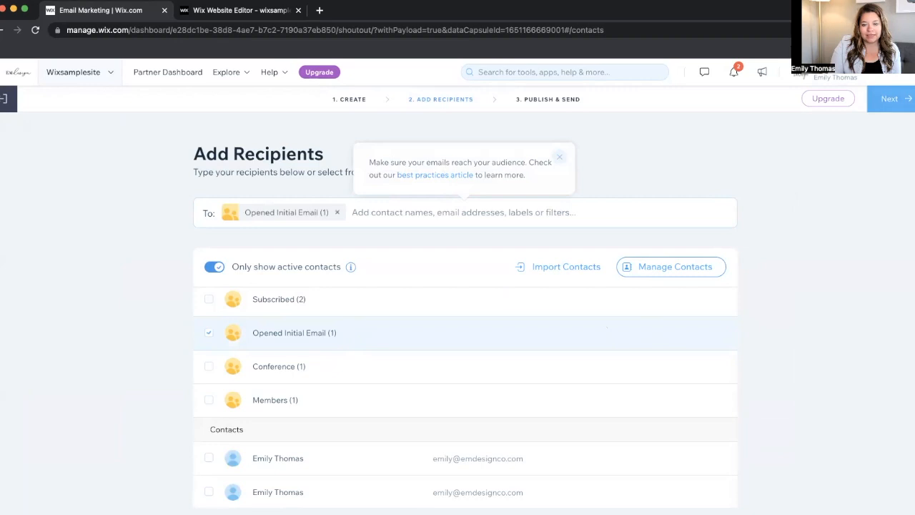
pyautogui.click(889, 99)
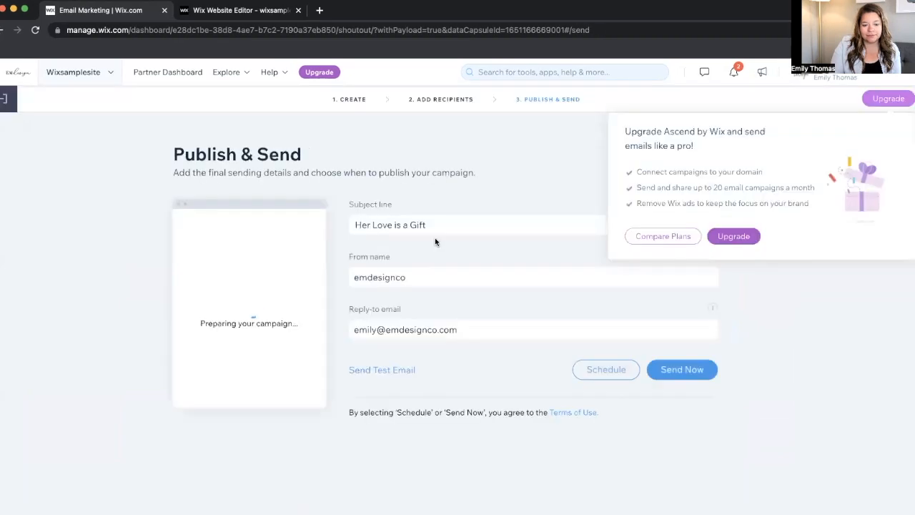